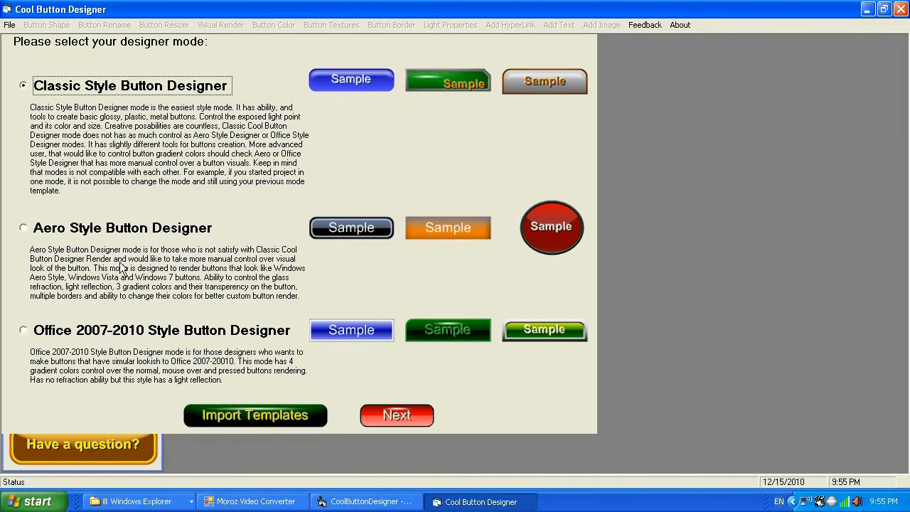
Choose the Aero Style Button Designer mode and continue.
left_click(50, 231)
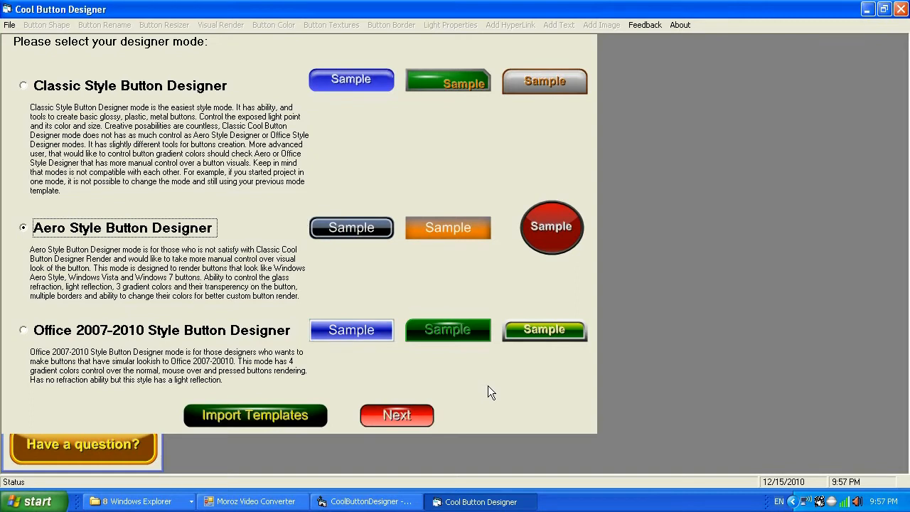
left_click(398, 414)
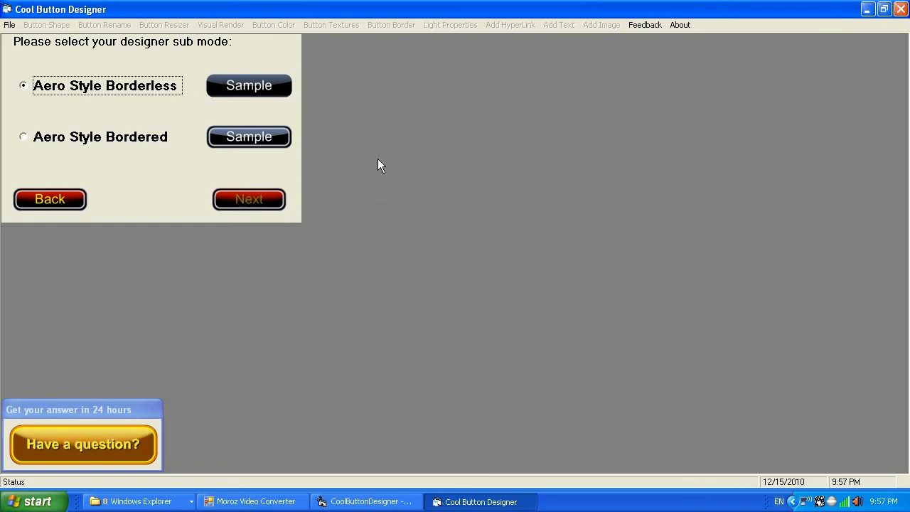
Pick the Aero Style Bordered sub mode and continue.
left_click(262, 141)
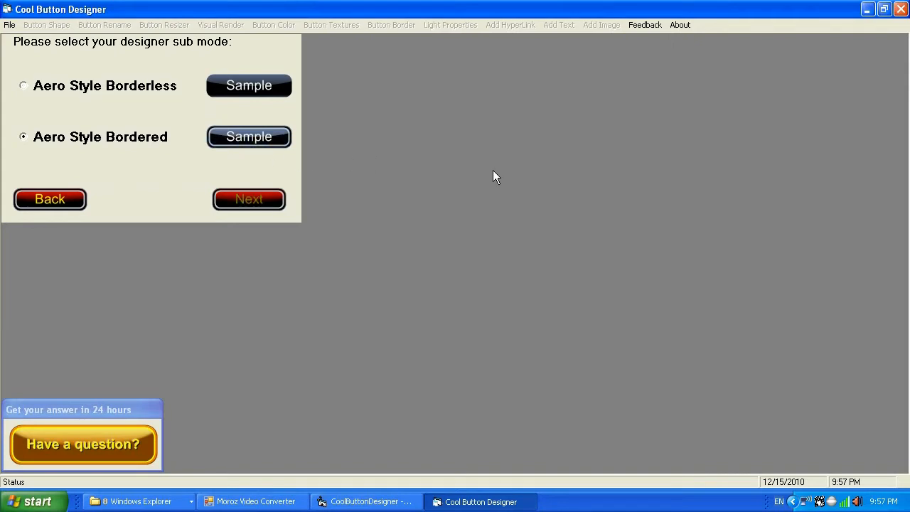
left_click(269, 203)
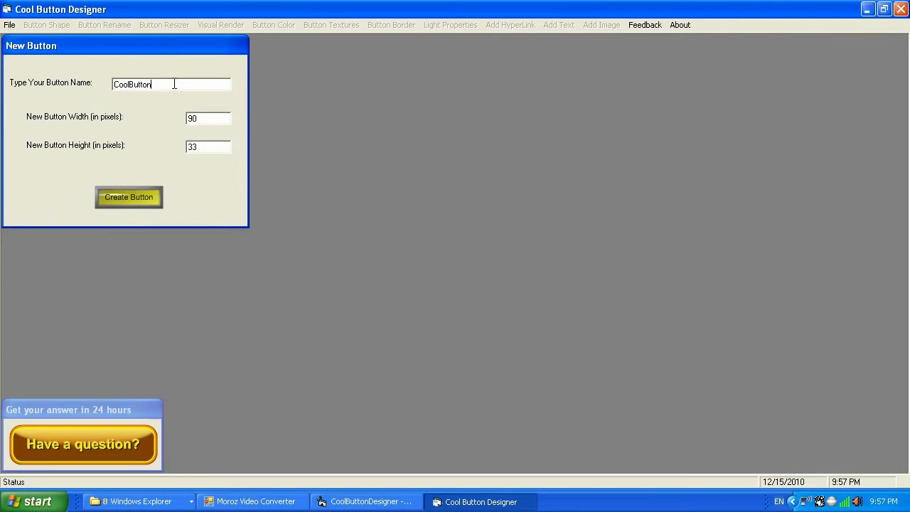
Create a new button named Search, 140 pixels wide and 50 pixels high.
left_click_drag(156, 84, 108, 87)
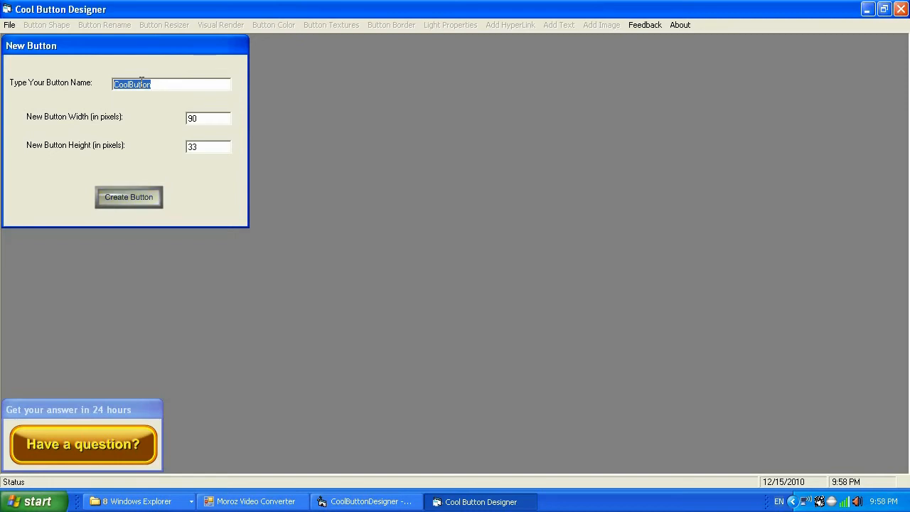
type("Search")
left_click_drag(205, 118, 185, 118)
type("2")
key("BackSpace")
type("140")
left_click_drag(202, 147, 186, 148)
type("50")
left_click(146, 197)
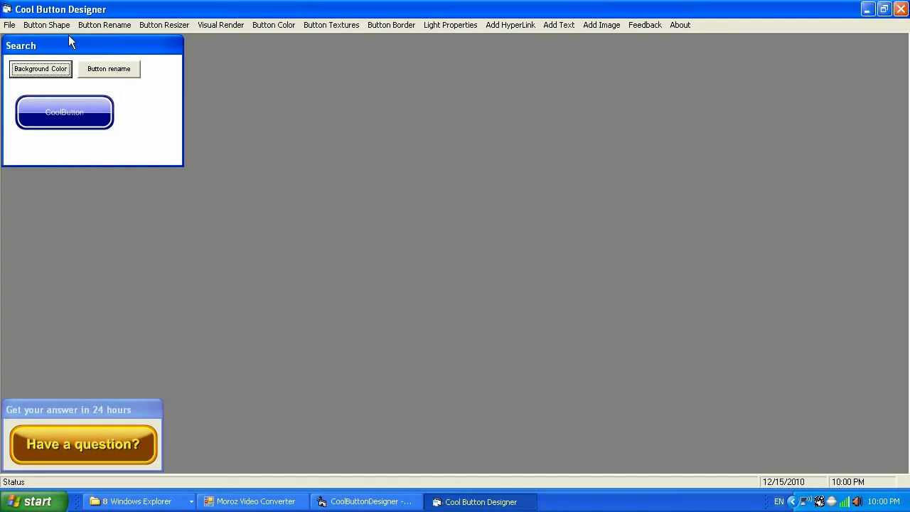
Open the button shape settings and apply the dark navy rounded template shape from the shape templates.
left_click(49, 25)
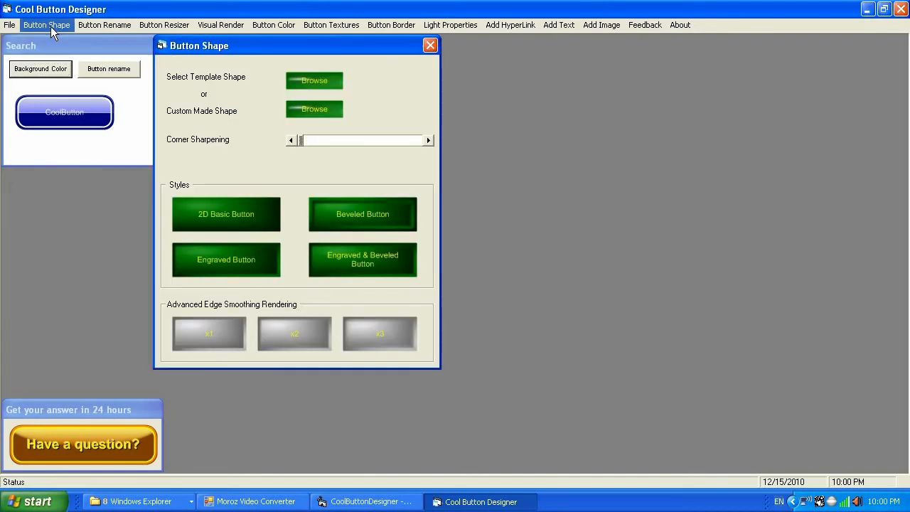
left_click_drag(250, 46, 534, 79)
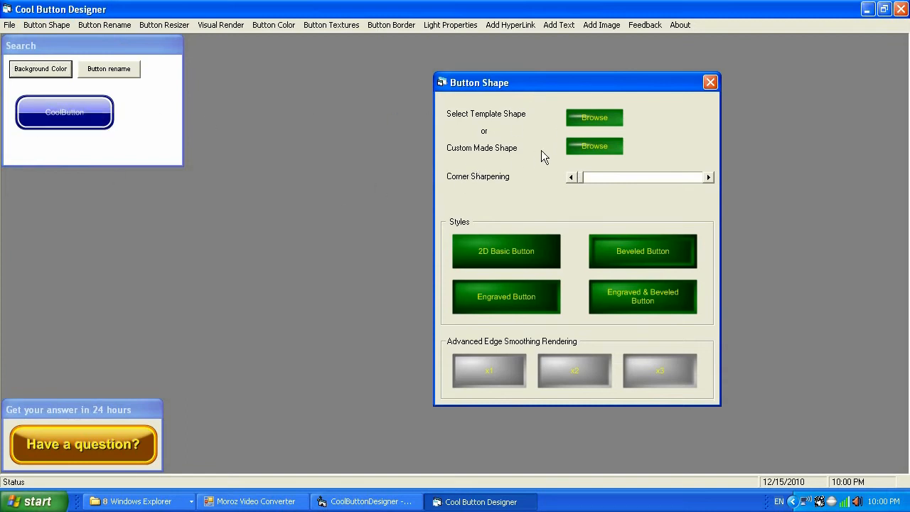
left_click(583, 119)
left_click_drag(520, 89, 662, 127)
left_click(317, 185)
left_click(364, 183)
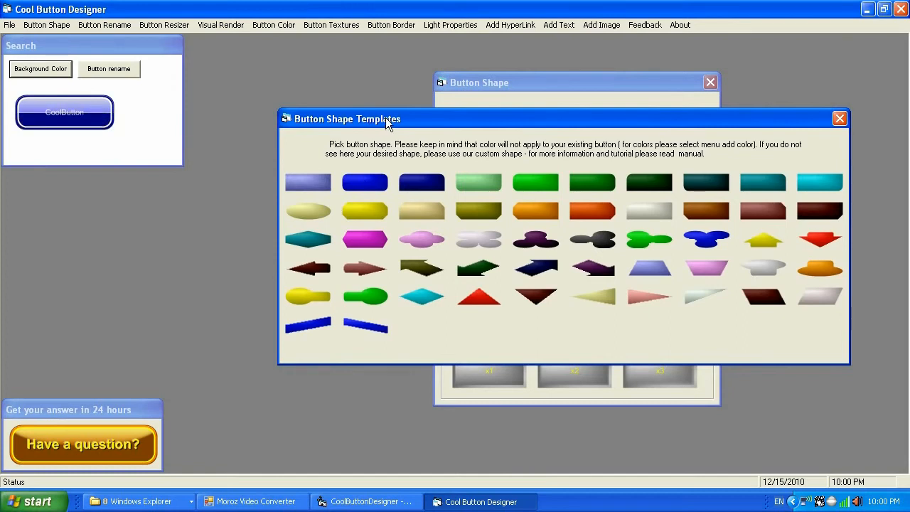
left_click_drag(429, 120, 445, 127)
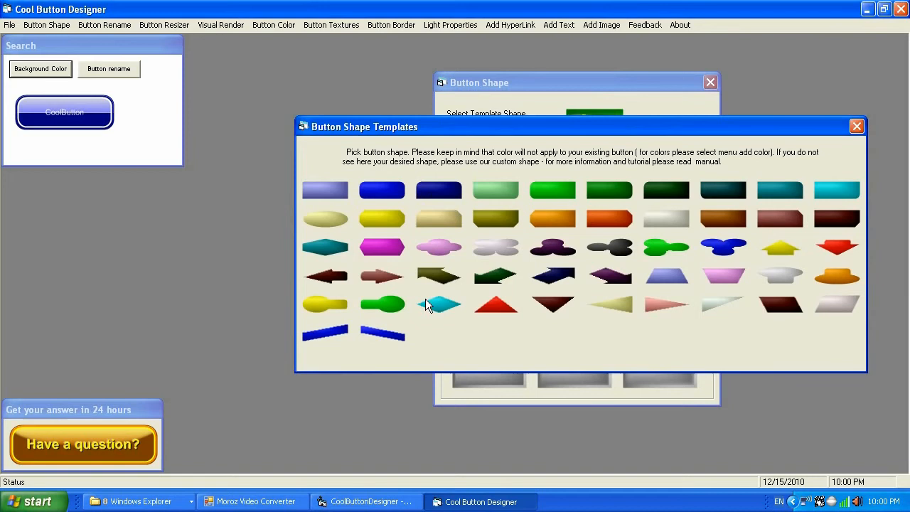
left_click(449, 192)
left_click(481, 189)
left_click(545, 197)
left_click(443, 192)
left_click(856, 127)
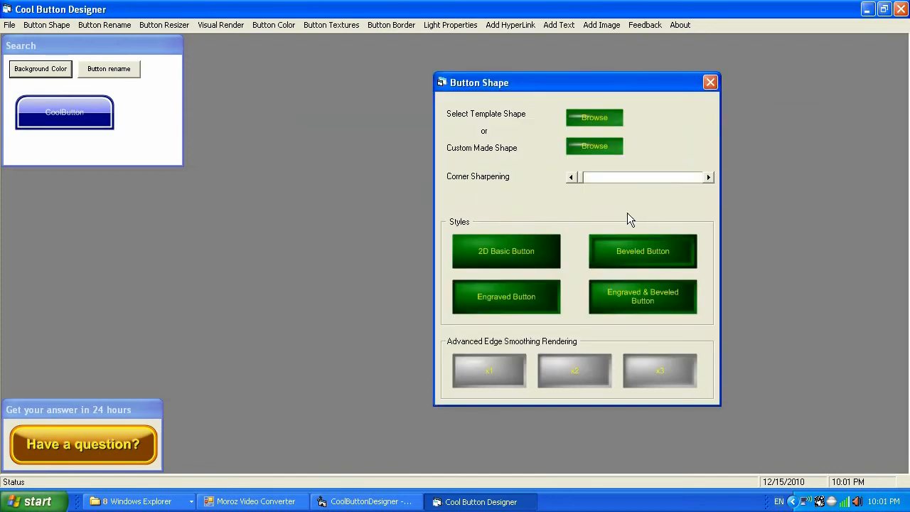
Increase the button's corner sharpening by eleven increments.
left_click(709, 177)
left_click(709, 177)
left_click(709, 177)
left_click(709, 177)
left_click(709, 177)
left_click(709, 177)
left_click(709, 177)
left_click(709, 177)
left_click(709, 177)
left_click(709, 177)
left_click(709, 177)
left_click(709, 177)
left_click(709, 177)
left_click(709, 178)
left_click(709, 177)
left_click(709, 177)
left_click(709, 177)
left_click(709, 177)
left_click(709, 177)
left_click(709, 177)
Try the x2 and x3 advanced edge smoothing options, then apply x1 smoothing.
left_click(593, 373)
left_click(658, 371)
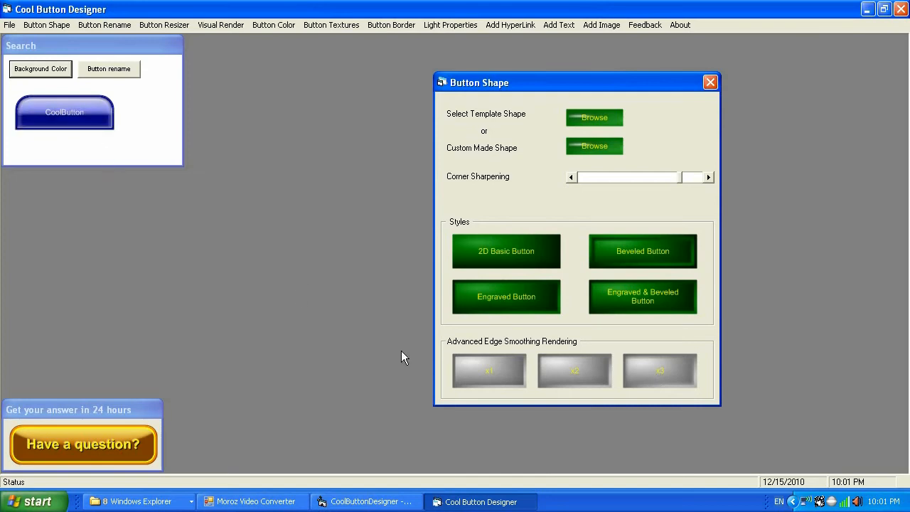
left_click(480, 376)
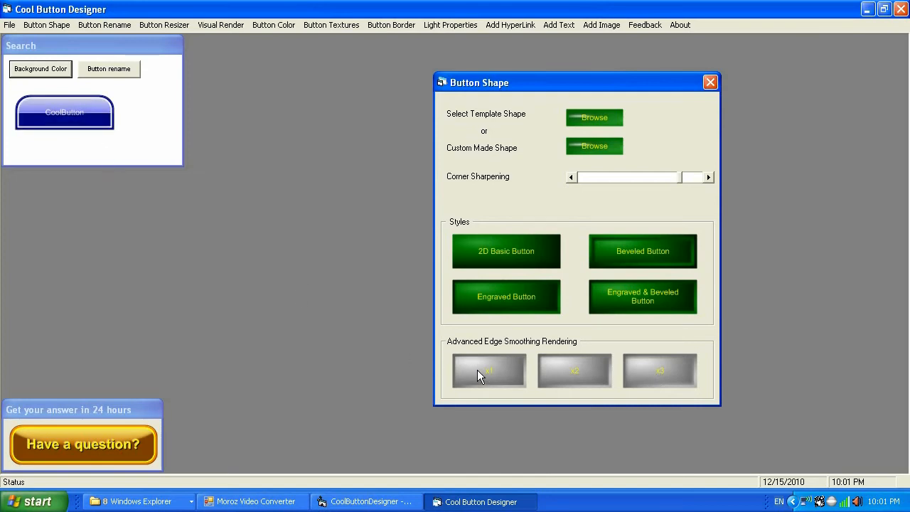
Preview the Beveled, Engraved and Engraved & Beveled styles, then apply 2D Basic Button style and close the shape dialog.
left_click(508, 251)
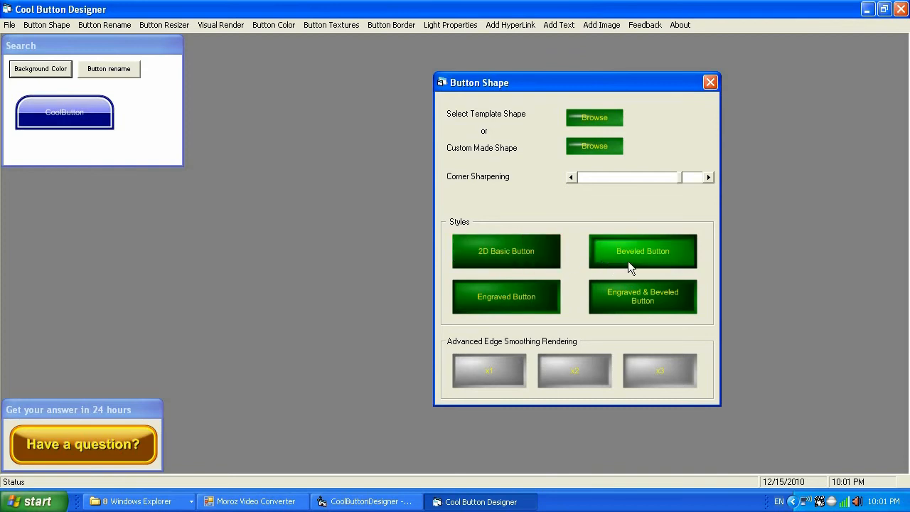
left_click(654, 253)
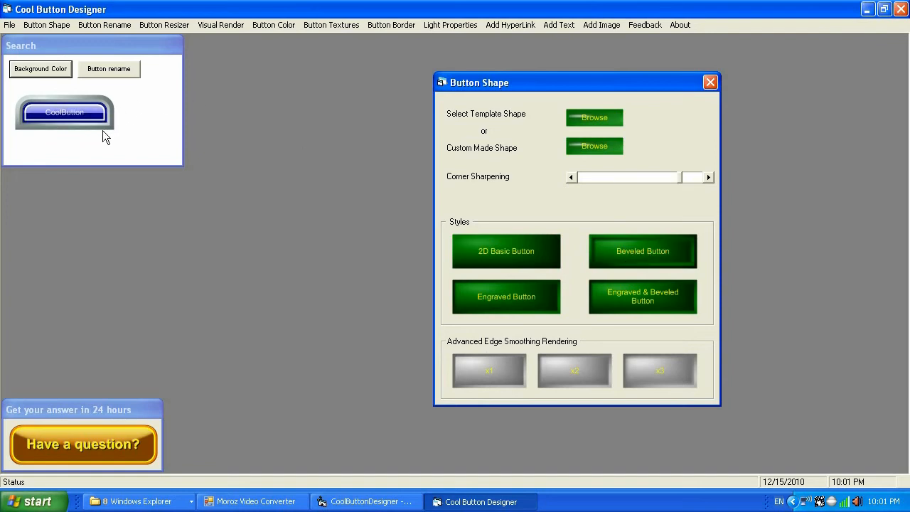
left_click(476, 299)
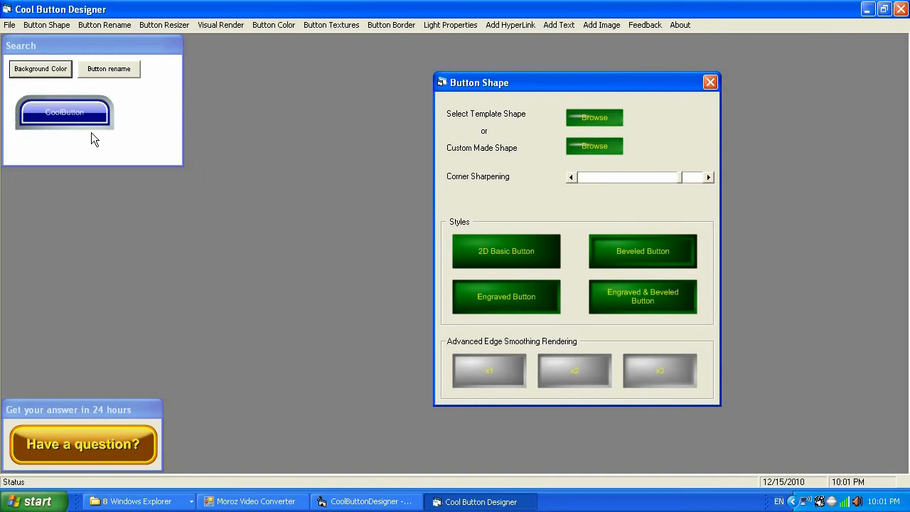
left_click(633, 294)
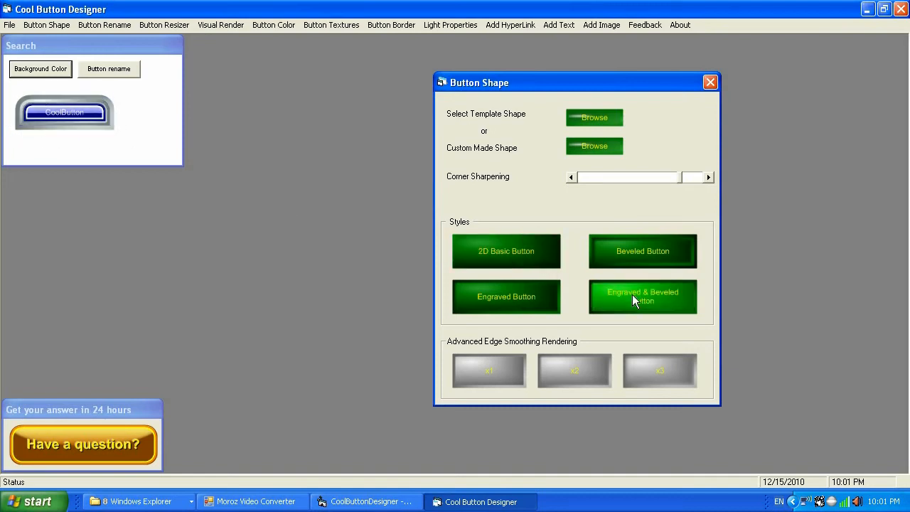
left_click(507, 253)
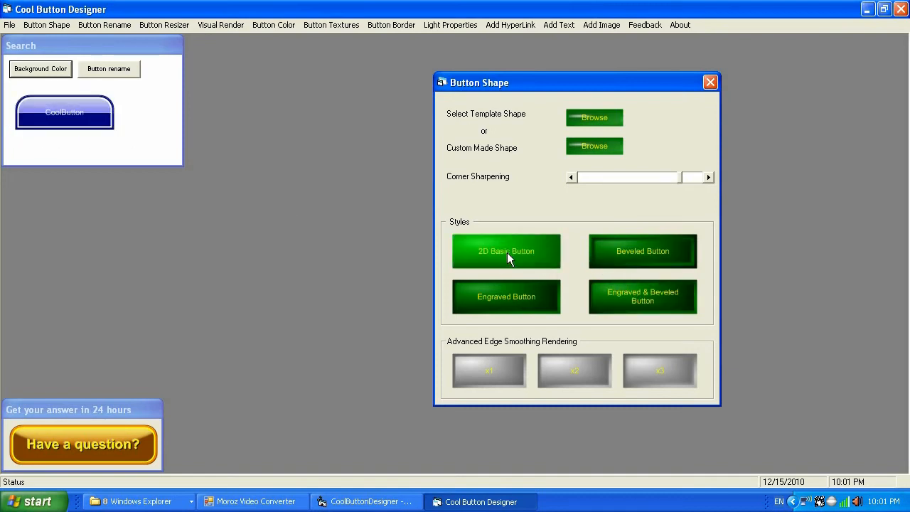
left_click(710, 84)
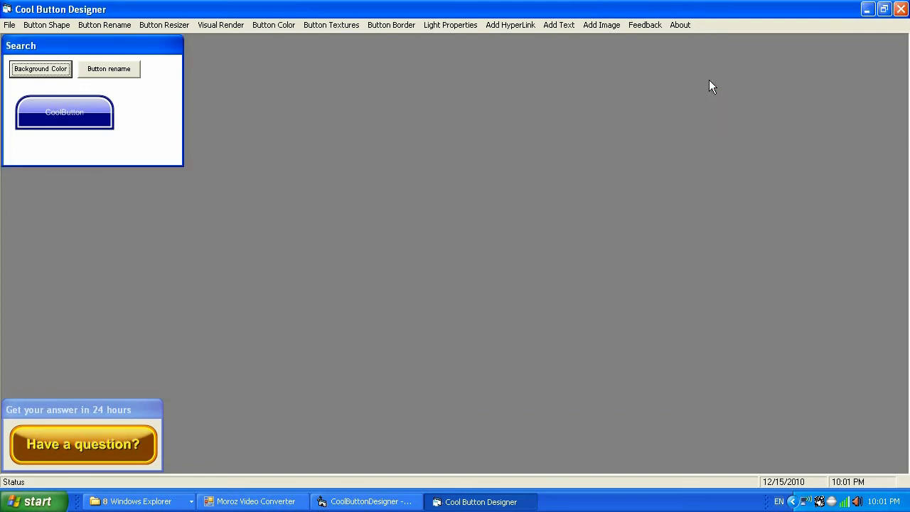
Reapply the unique name Search to the button in the Button Rename dialog and close it.
left_click(110, 27)
left_click_drag(174, 89, 486, 108)
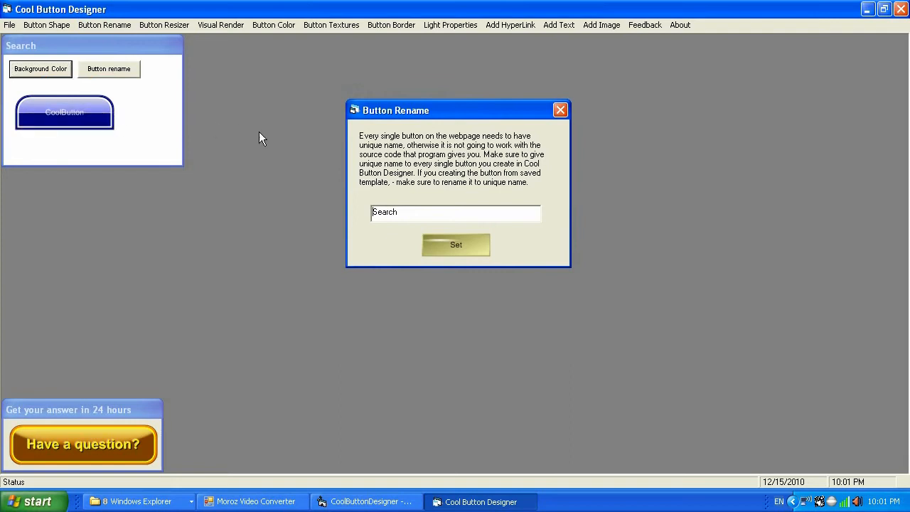
left_click_drag(417, 110, 283, 67)
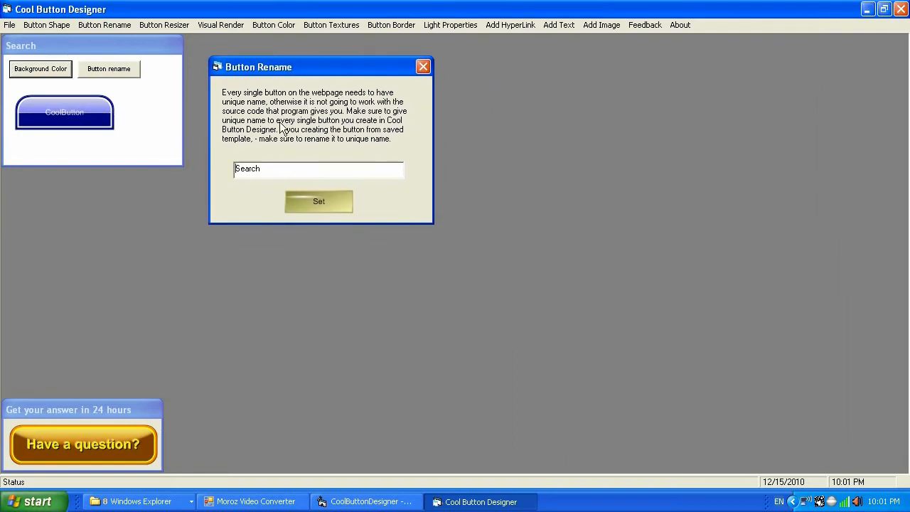
left_click_drag(285, 169, 217, 172)
left_click(331, 200)
left_click(423, 67)
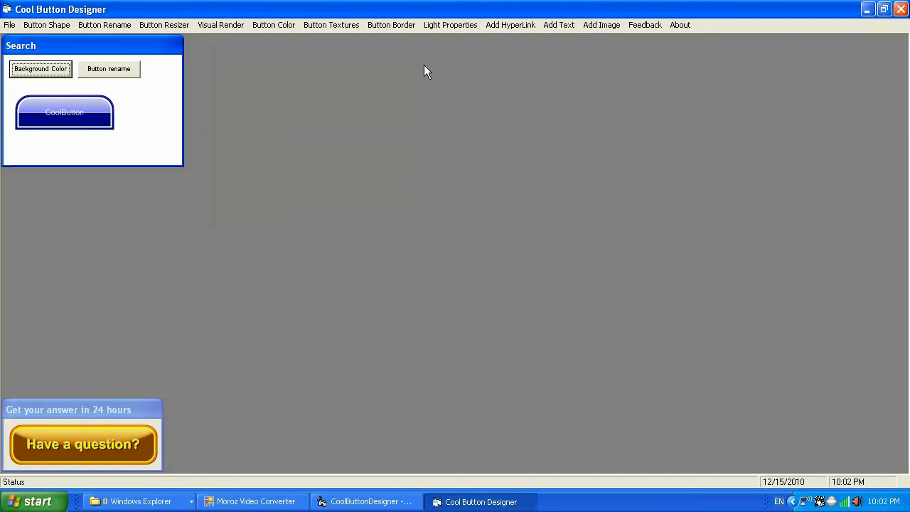
Resize the button to 120 by 45 pixels and close the resizer.
left_click(177, 25)
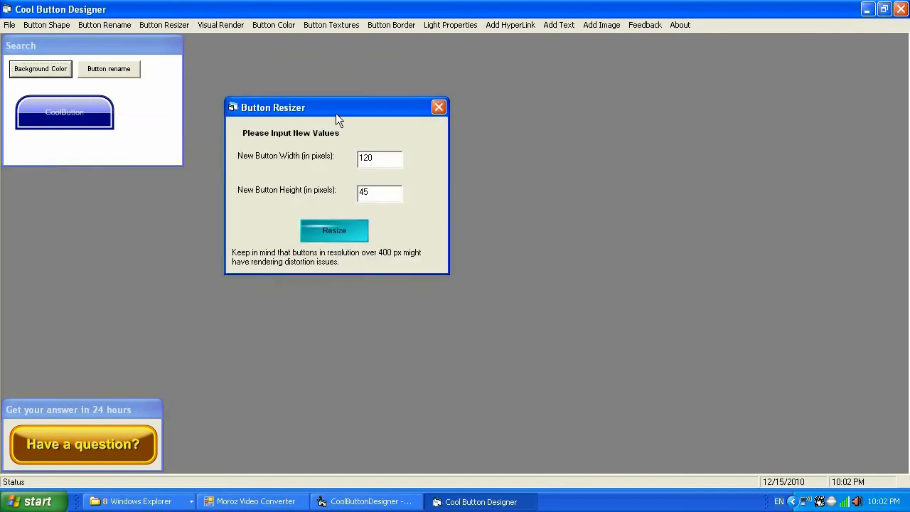
left_click_drag(337, 114, 533, 114)
left_click(526, 231)
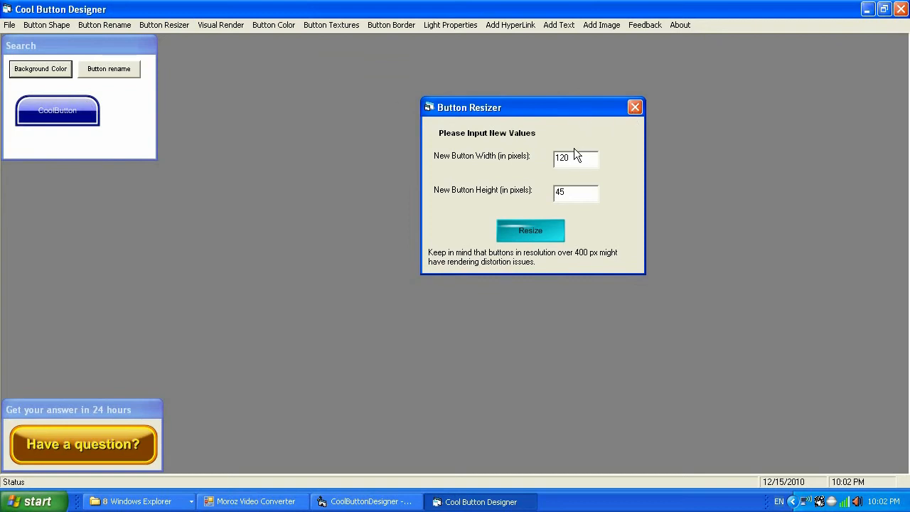
left_click(636, 108)
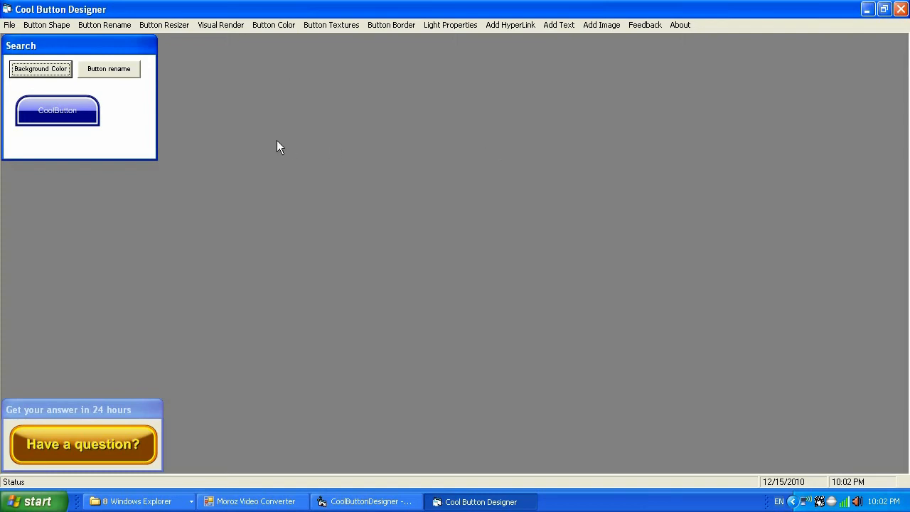
Open Visual Render and select the bottom-right glossy reflection rendering shape.
left_click(222, 24)
left_click_drag(411, 119, 596, 79)
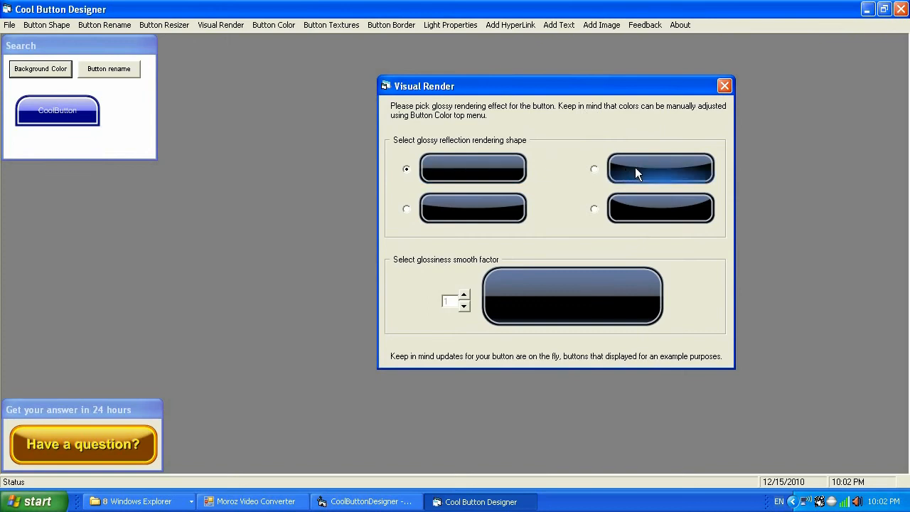
left_click(660, 166)
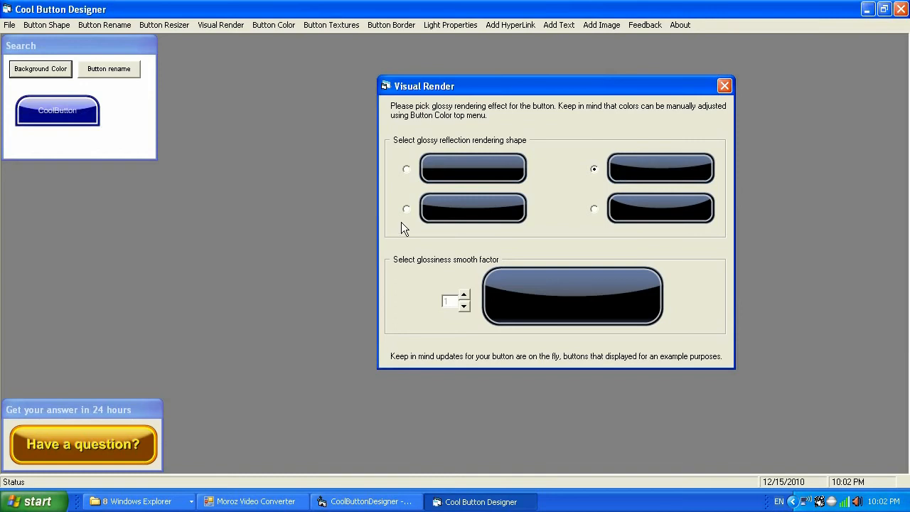
left_click(649, 208)
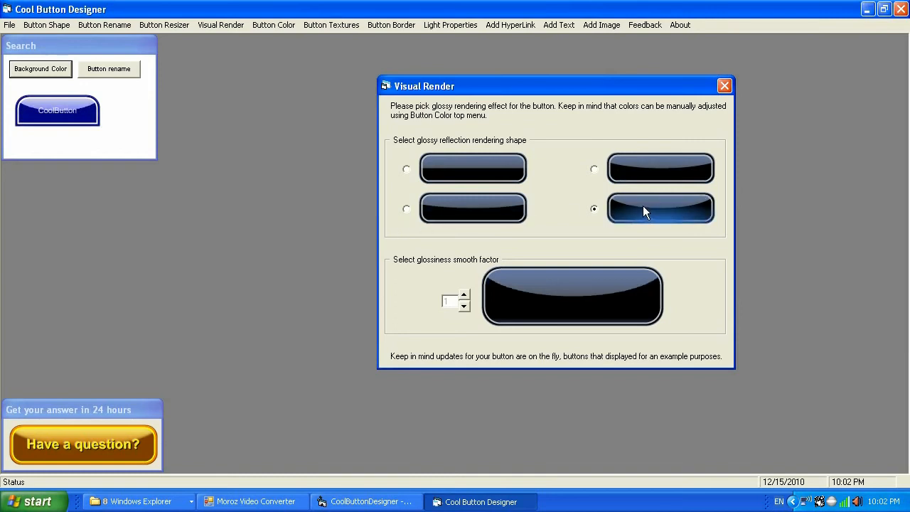
Set the glossiness smooth factor to 0 and close the Visual Render dialog.
left_click(463, 307)
left_click(463, 306)
left_click(463, 306)
left_click(463, 306)
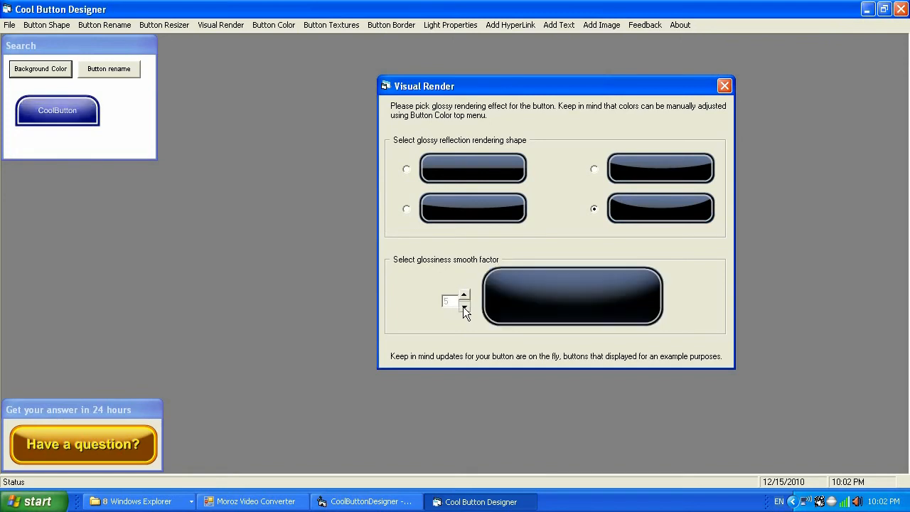
left_click(465, 300)
left_click(464, 299)
left_click(465, 299)
left_click(465, 299)
left_click(464, 300)
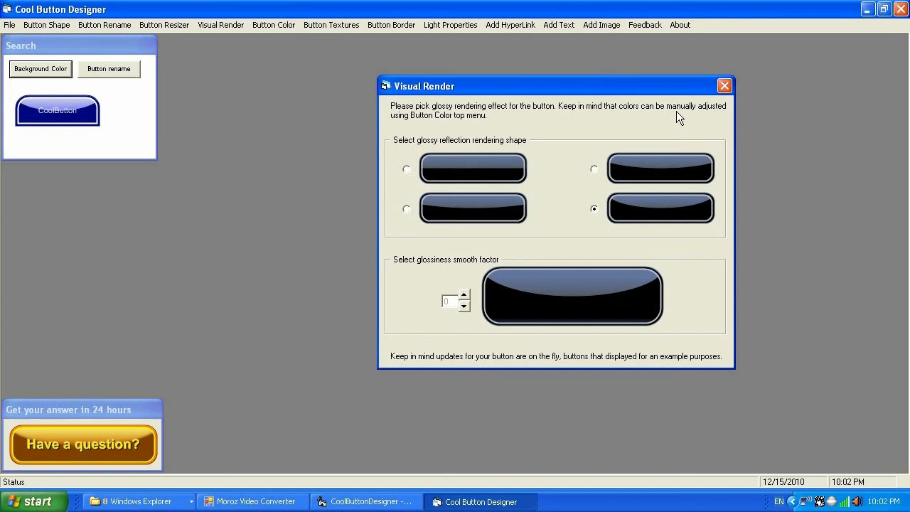
left_click(725, 86)
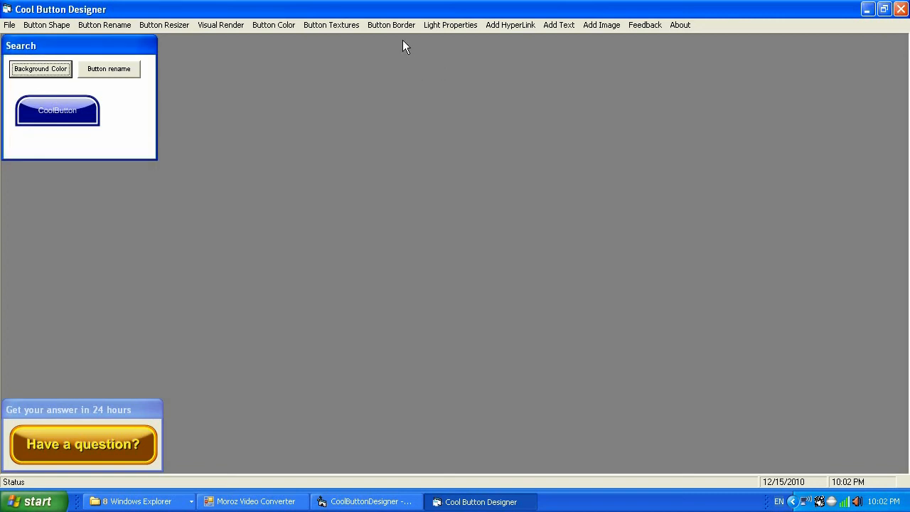
Open Button Textures and apply the Filled rendering texture style.
left_click(339, 26)
left_click_drag(527, 163, 532, 34)
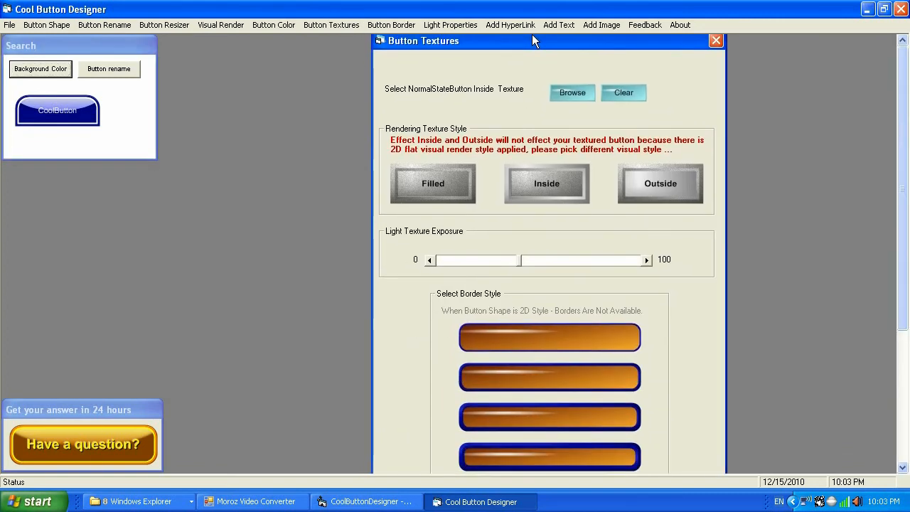
left_click(433, 192)
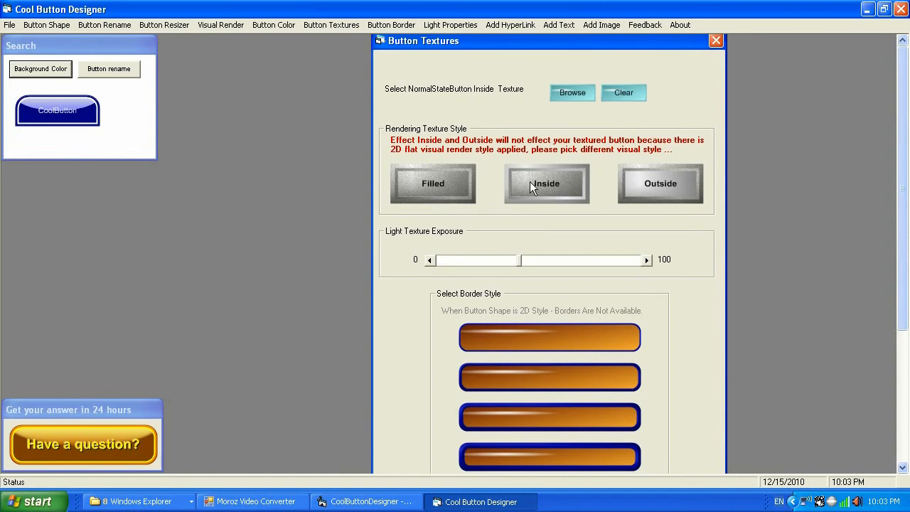
left_click_drag(577, 42, 551, 42)
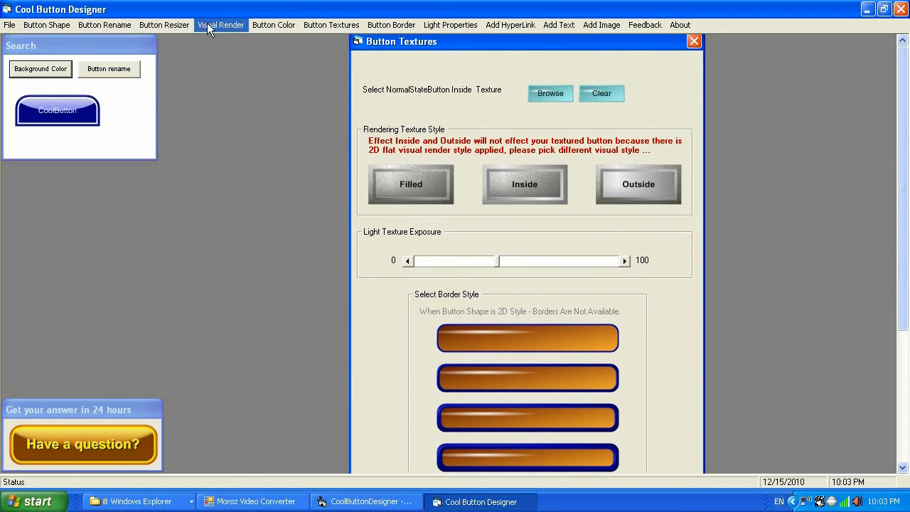
Open Button Shape and apply the Beveled Button style.
left_click(54, 26)
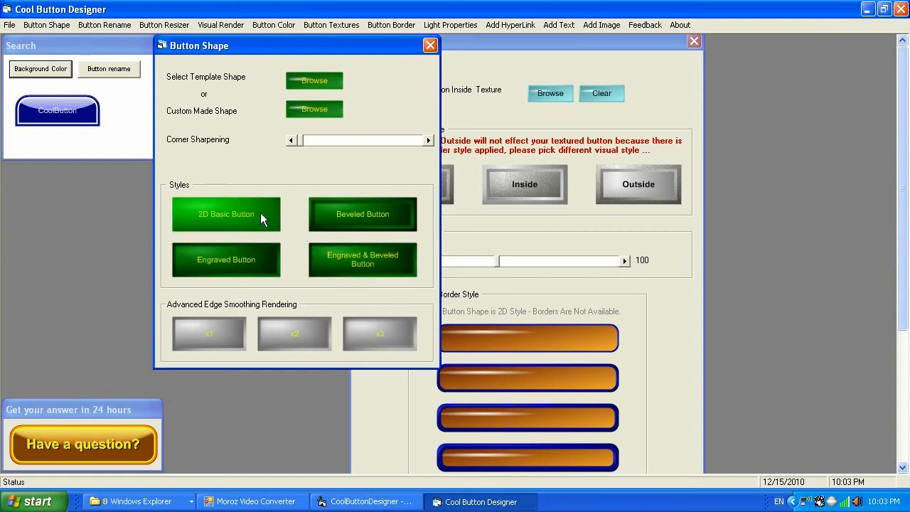
left_click(372, 217)
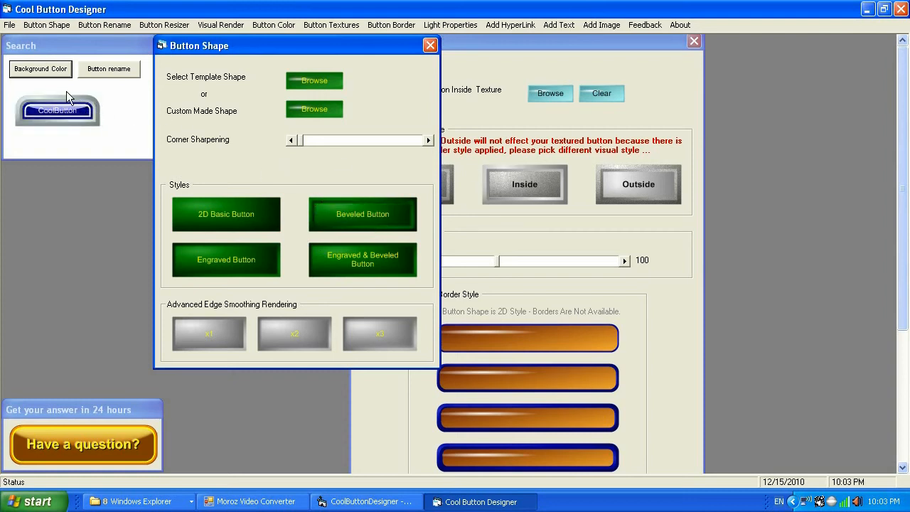
Load metal.jpg as the normal-state inside texture and adjust the light texture exposure.
left_click(547, 97)
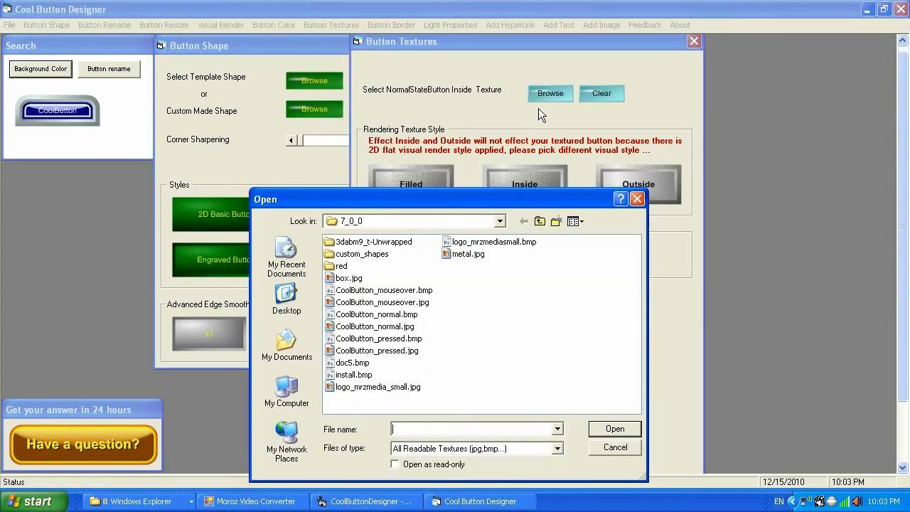
left_click(474, 255)
left_click(610, 429)
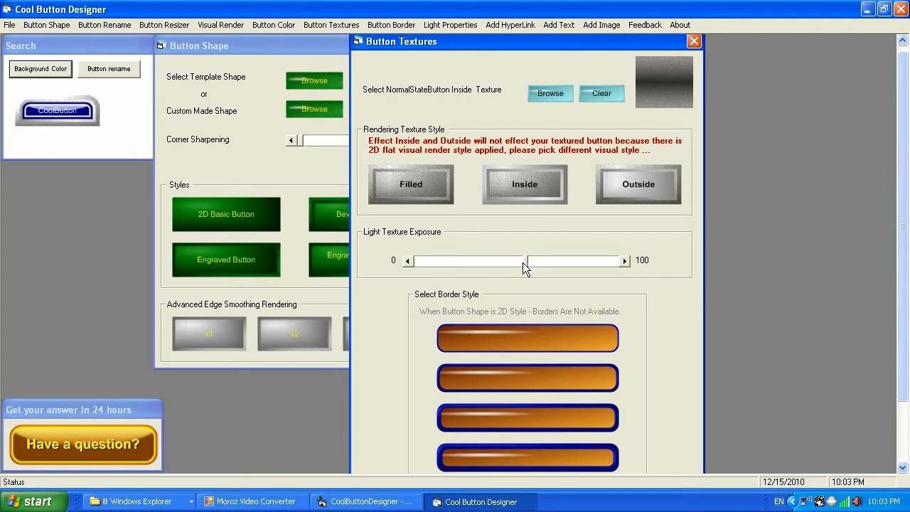
left_click(479, 265)
left_click(478, 264)
left_click(469, 261)
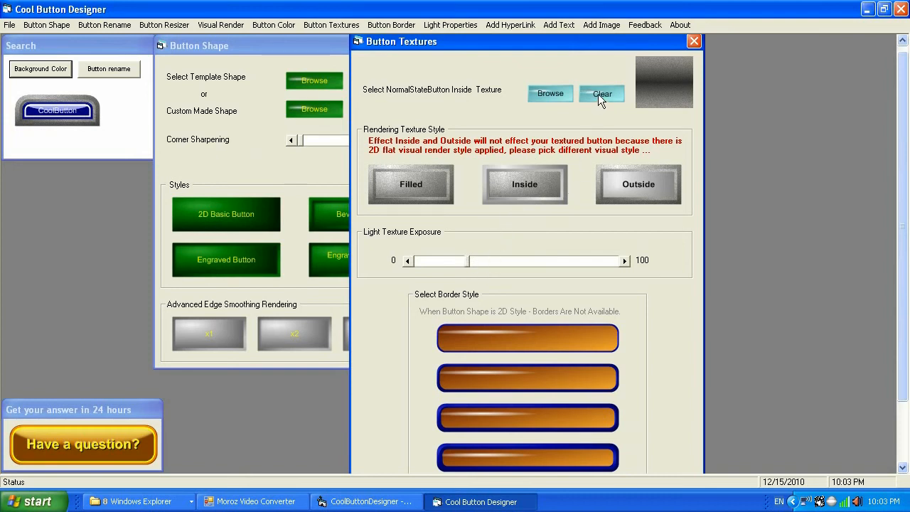
Clear the inside texture and close the Button Textures dialog.
left_click(599, 94)
left_click(694, 41)
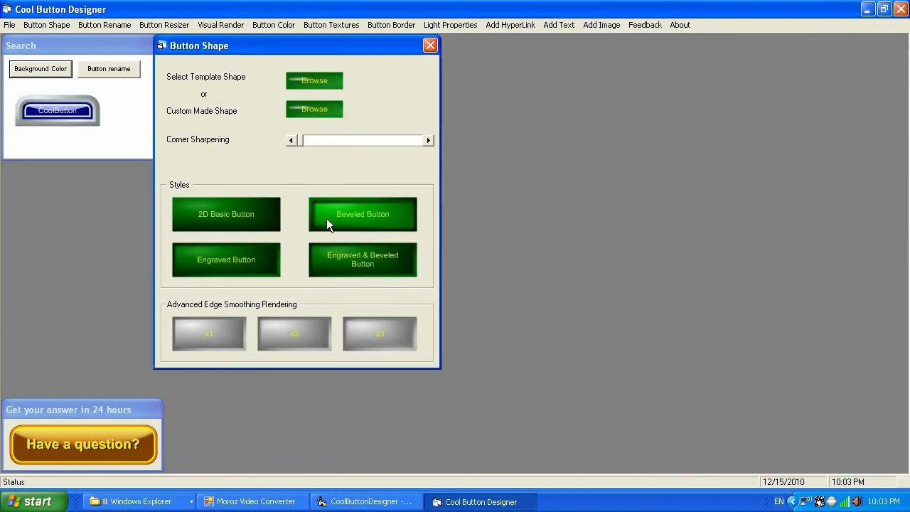
Switch the button back to the 2D Basic Button style and close the Button Shape dialog.
left_click(257, 219)
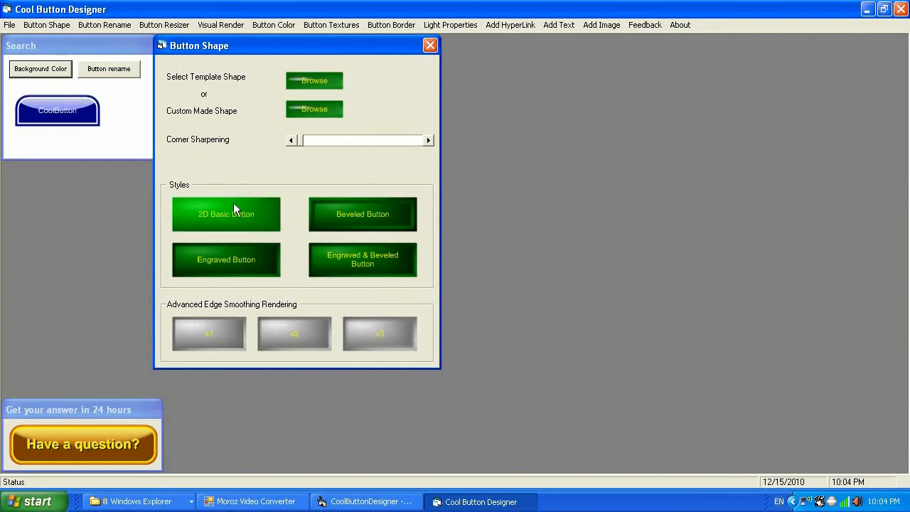
left_click(431, 46)
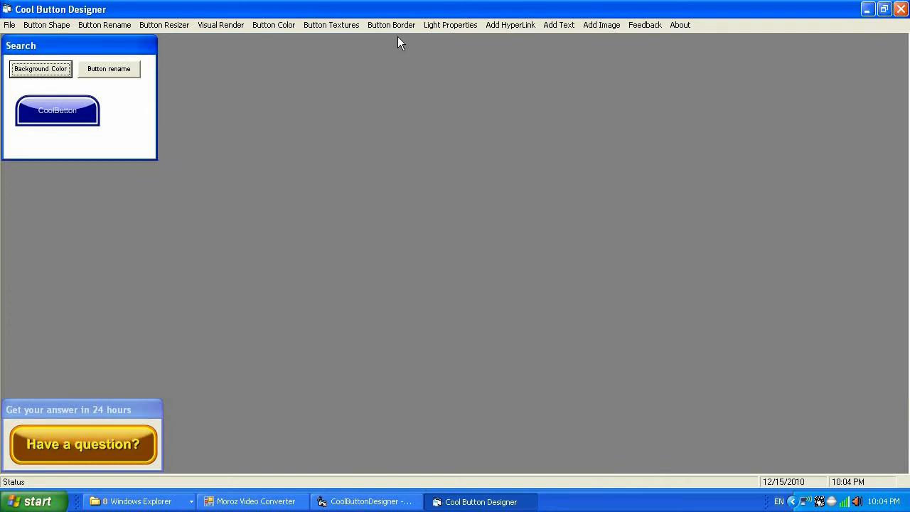
Open the Aero button border properties and set the outer border width to 2.
left_click(395, 25)
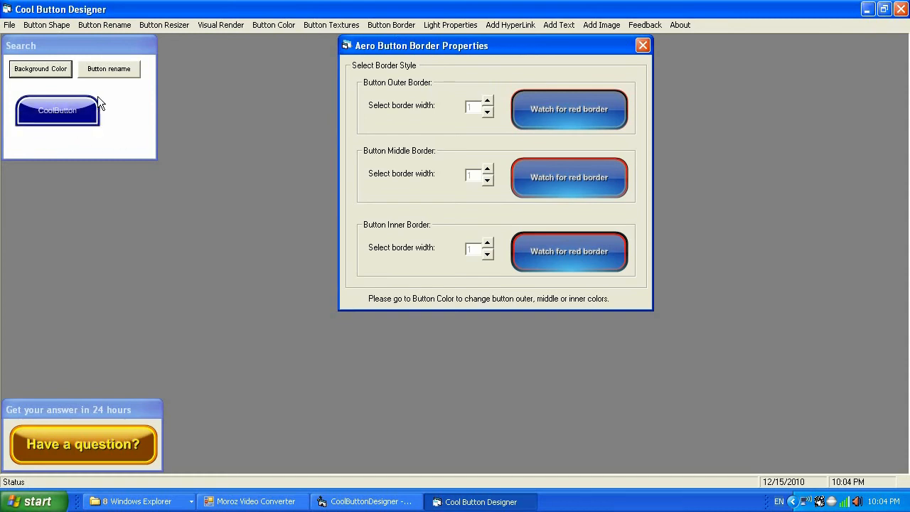
left_click(489, 113)
left_click(490, 114)
left_click(490, 114)
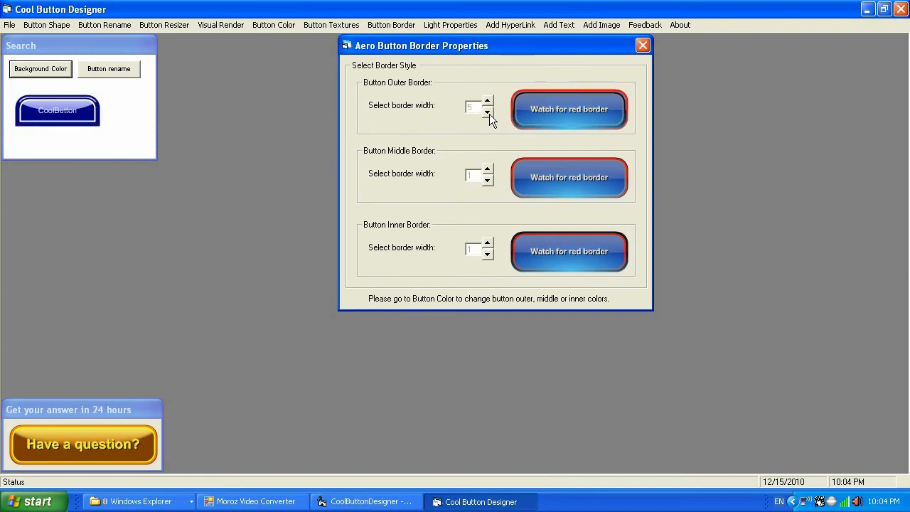
left_click(489, 114)
left_click(489, 114)
left_click(490, 113)
left_click(489, 114)
left_click(488, 113)
left_click(488, 112)
left_click(488, 113)
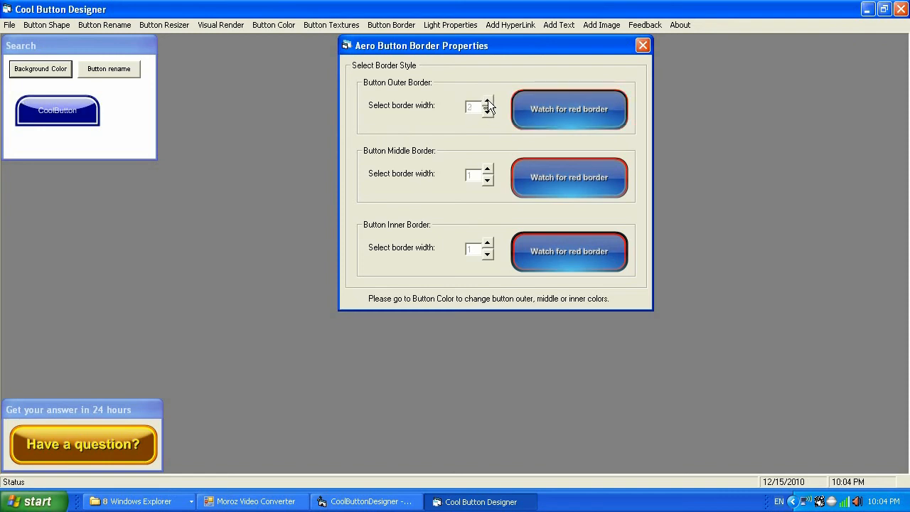
Set the middle border width to 3.
left_click(487, 175)
left_click(487, 175)
left_click(487, 175)
left_click(486, 175)
left_click(487, 175)
left_click(486, 175)
left_click(487, 175)
left_click(488, 180)
left_click(488, 180)
left_click(488, 180)
left_click(488, 180)
left_click(488, 180)
Adjust the inner border width and close the Aero Button Border Properties dialog.
left_click(488, 246)
left_click(488, 246)
left_click(488, 247)
left_click(488, 246)
left_click(488, 247)
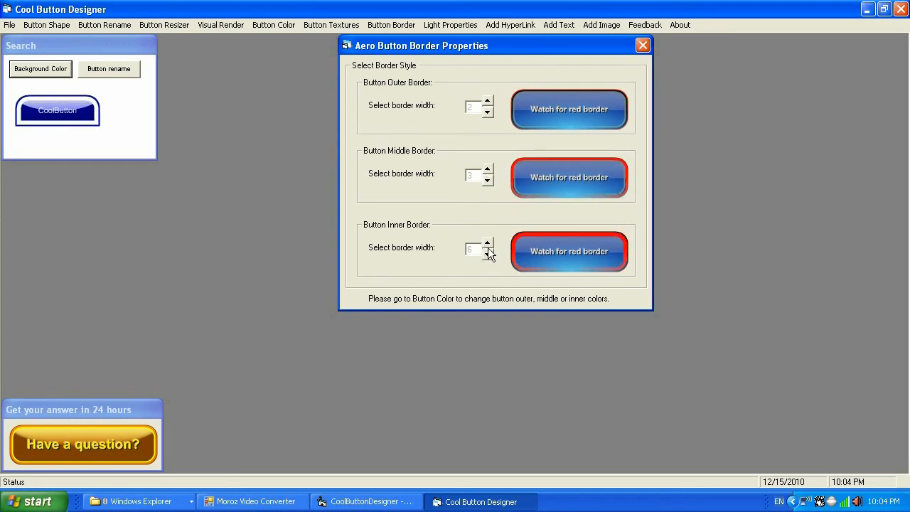
left_click(488, 250)
left_click(488, 250)
left_click(488, 250)
left_click(488, 251)
left_click(488, 250)
left_click(488, 251)
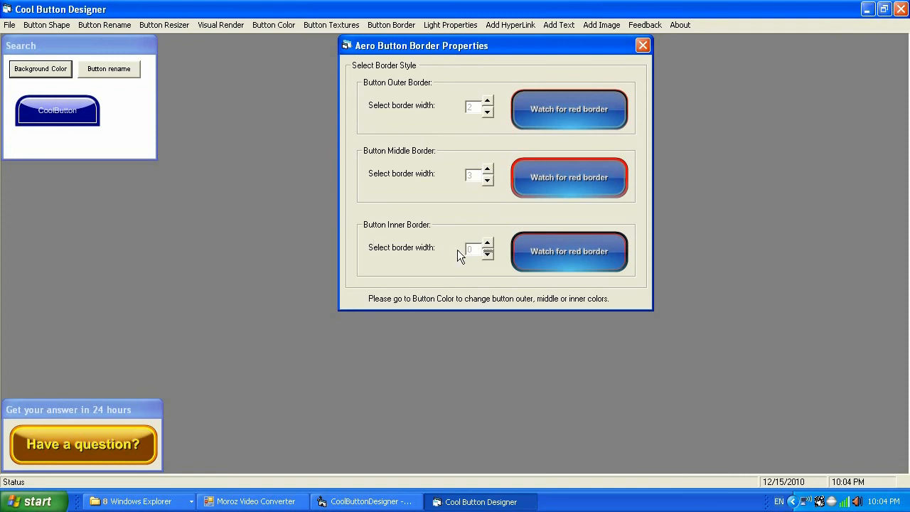
left_click(489, 252)
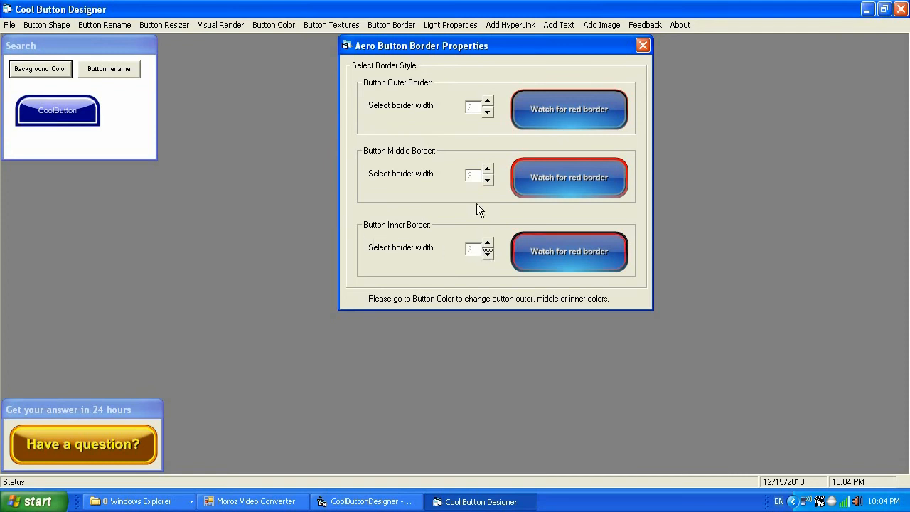
left_click(642, 45)
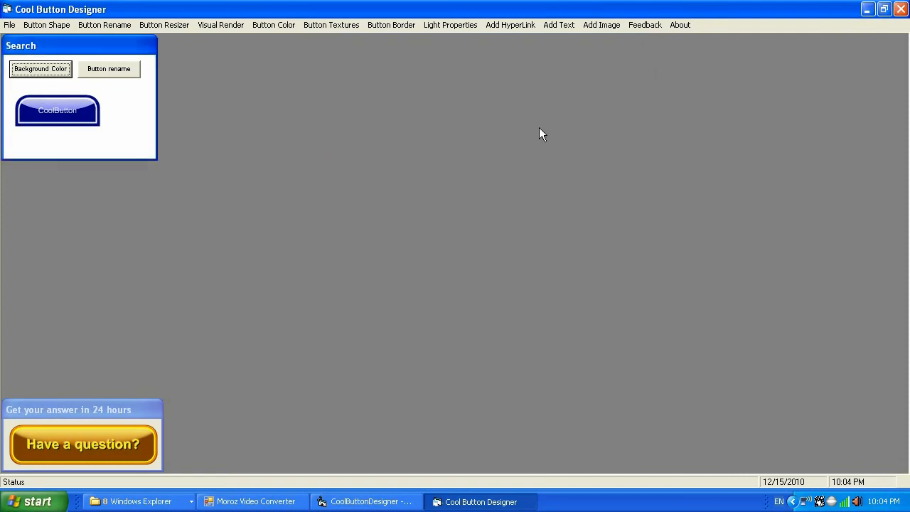
Open Light Properties and enable light rendering.
left_click(452, 26)
left_click_drag(560, 70, 599, 67)
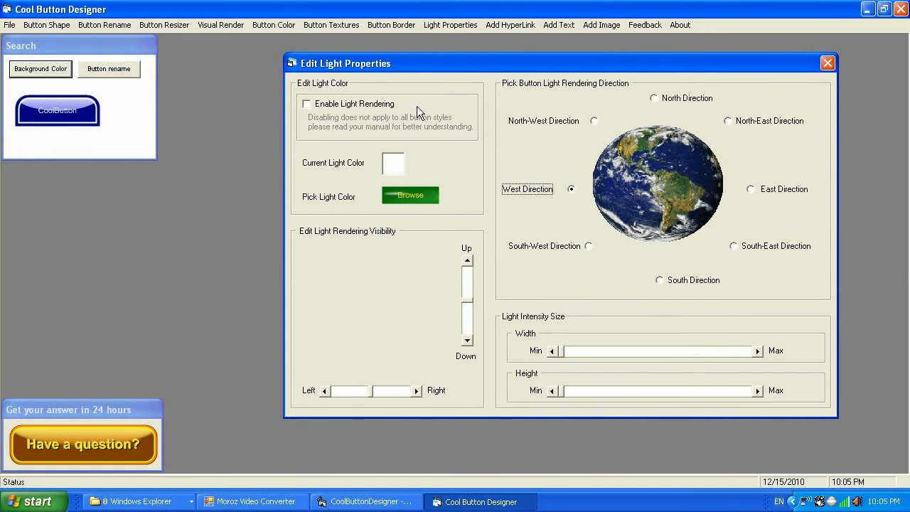
left_click(307, 103)
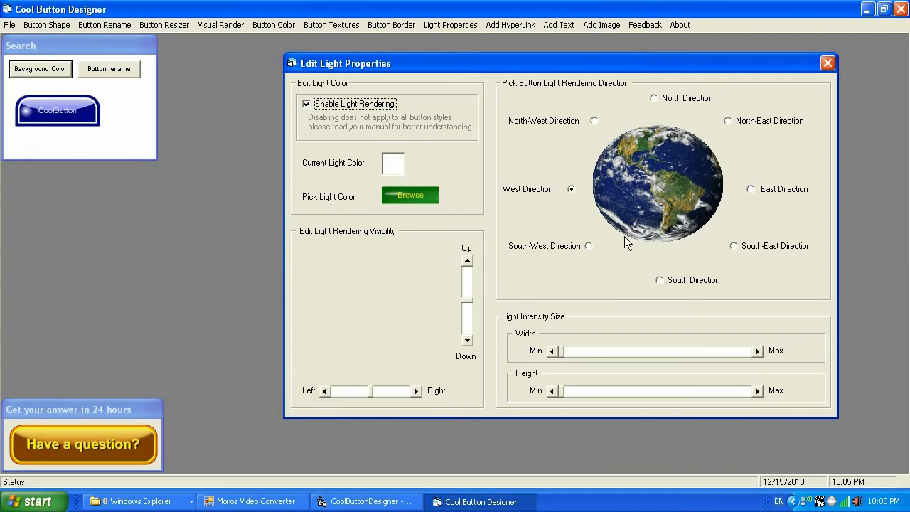
Cycle through the light rendering directions, ending on West Direction.
left_click(662, 98)
left_click(745, 125)
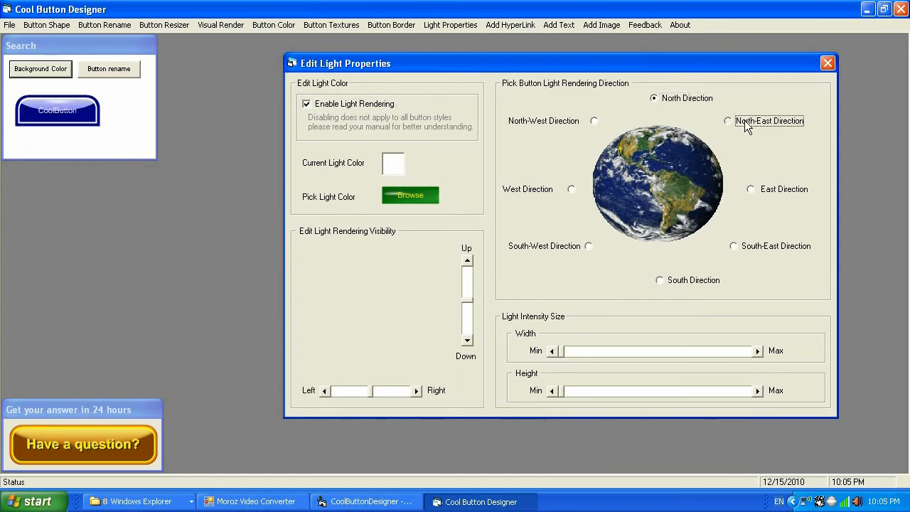
left_click(755, 192)
left_click(753, 244)
left_click(680, 282)
left_click(572, 188)
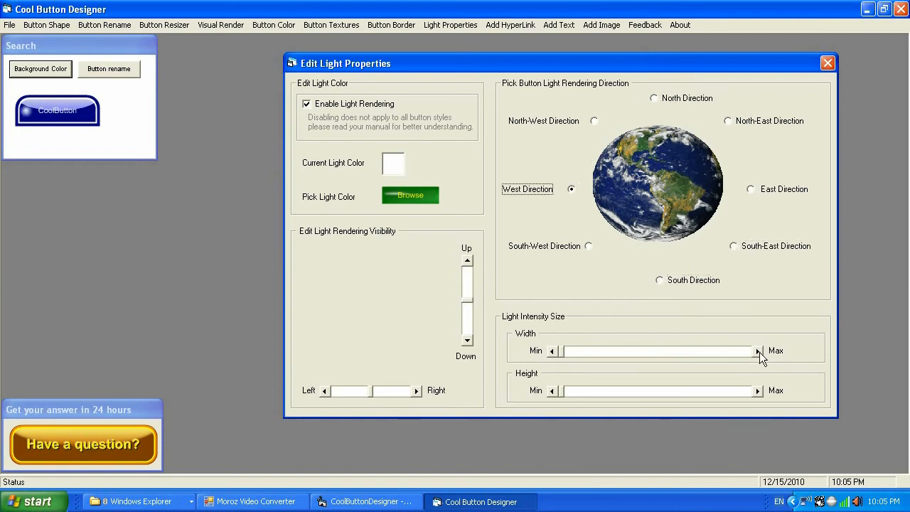
Adjust the light rendering visibility horizontally and vertically.
left_click(419, 391)
left_click(323, 392)
left_click(467, 341)
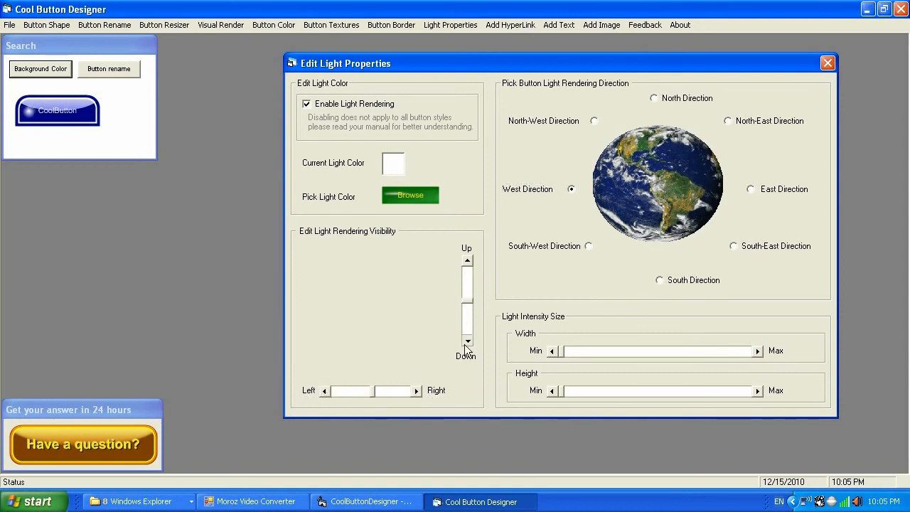
left_click(466, 259)
left_click(466, 260)
left_click(466, 260)
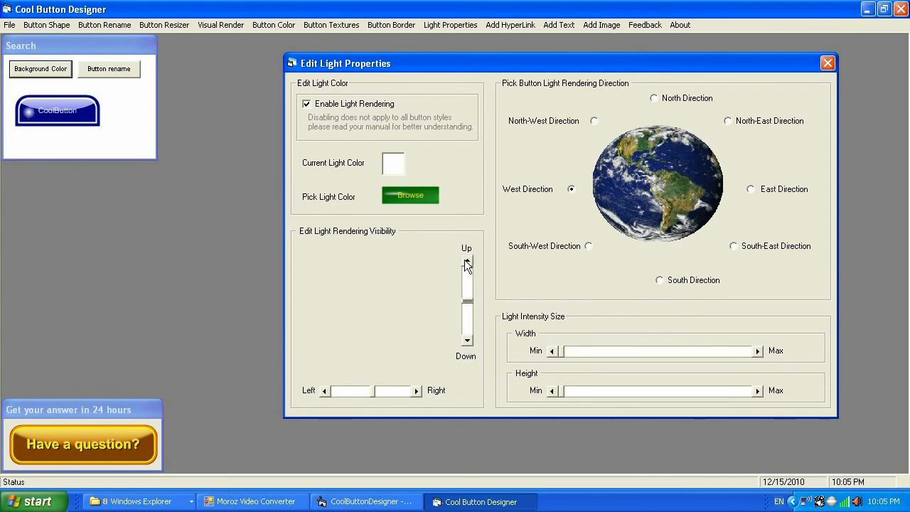
Set the light color to yellow.
left_click(403, 191)
left_click(326, 140)
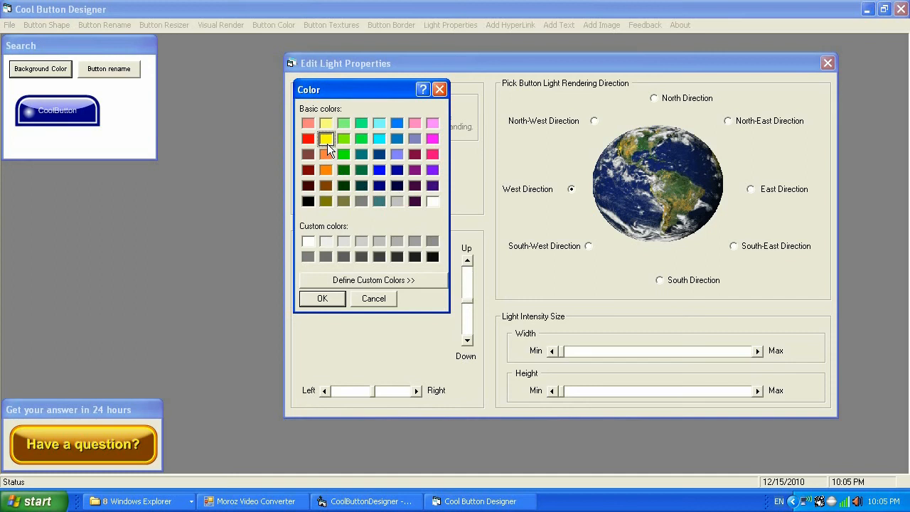
left_click(322, 299)
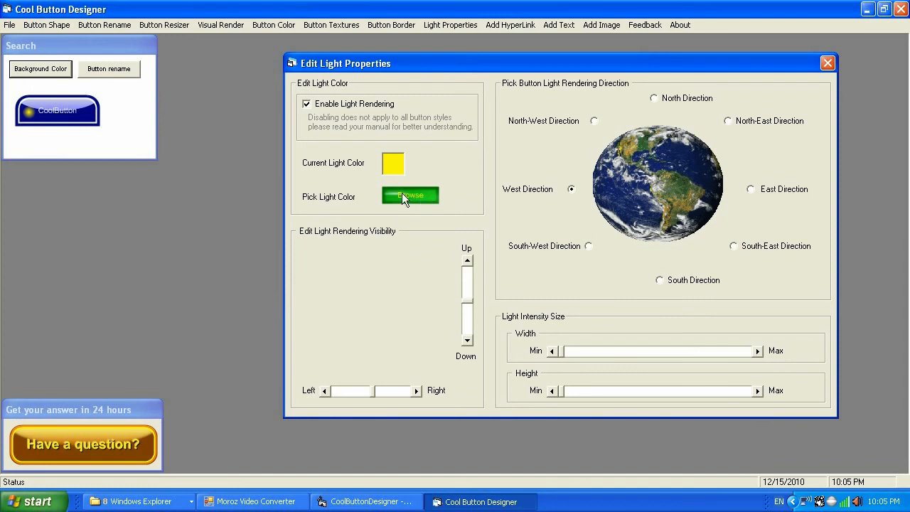
Set the light direction to North and the light color to white.
left_click(656, 98)
left_click(401, 194)
left_click(431, 201)
left_click(336, 298)
left_click(410, 202)
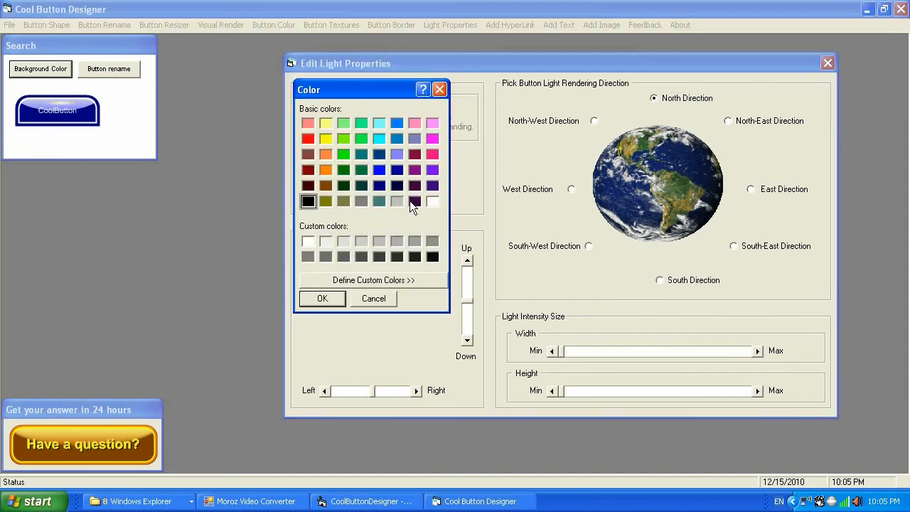
left_click(430, 200)
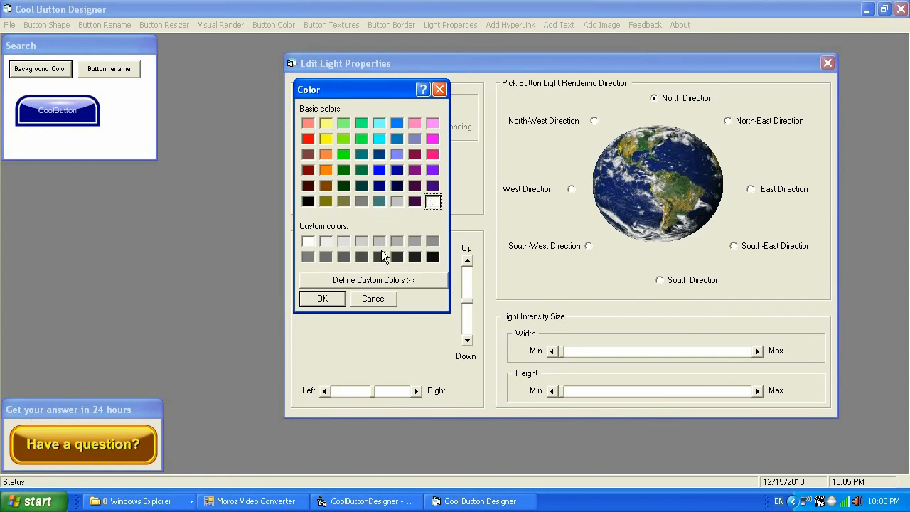
left_click(328, 299)
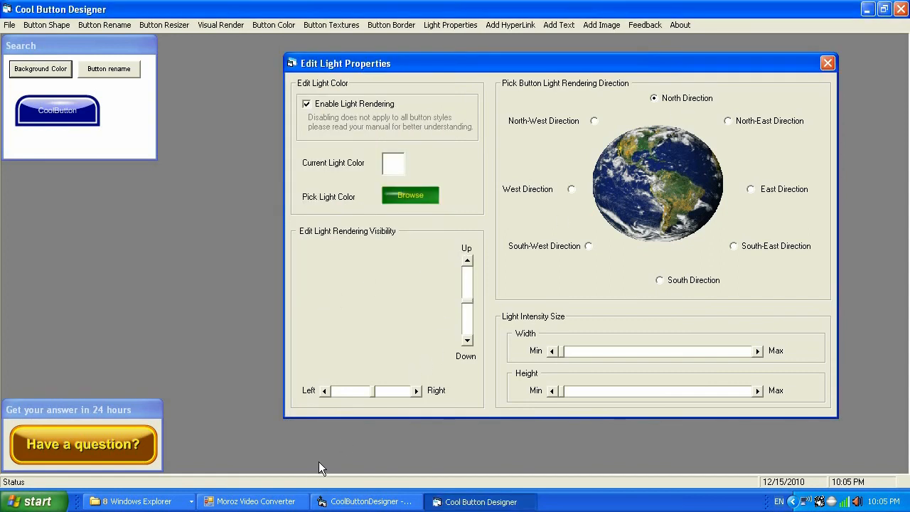
Adjust the light visibility and the light intensity width and height.
left_click(325, 390)
left_click(759, 352)
left_click(757, 391)
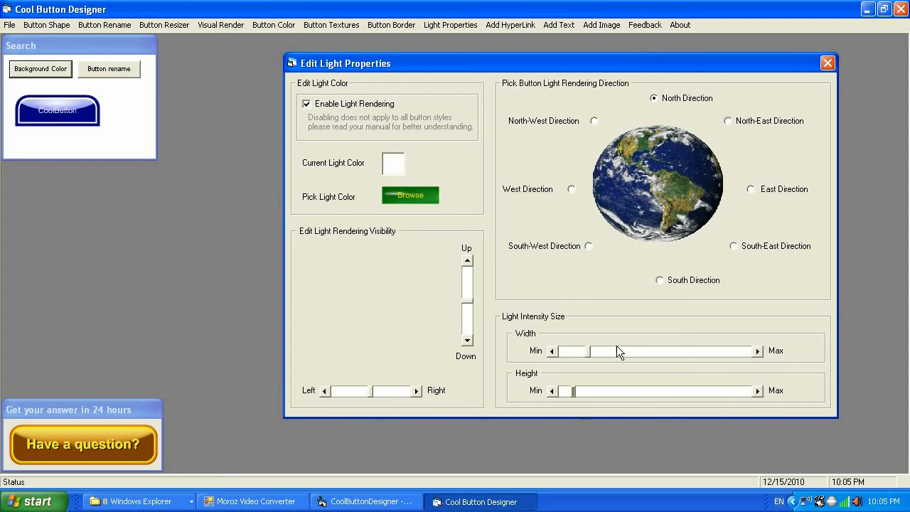
left_click(552, 352)
left_click(552, 351)
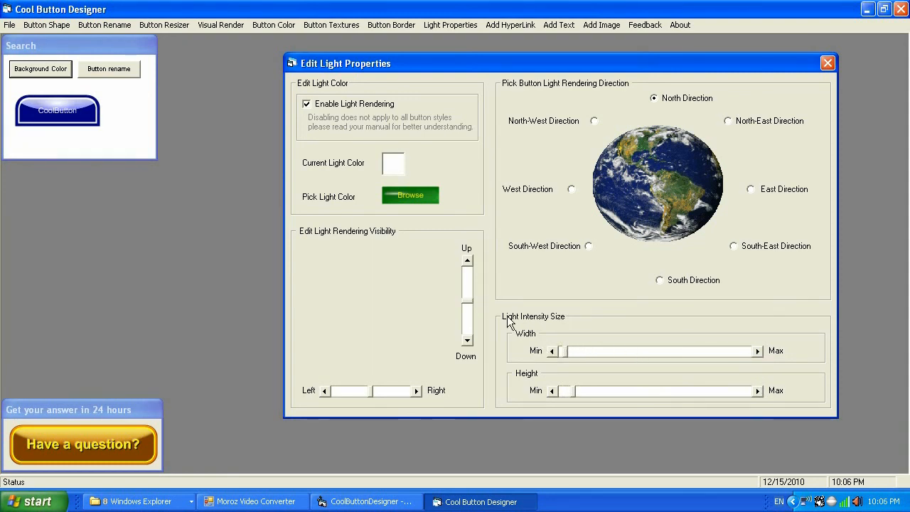
Disable light rendering and close the Edit Light Properties dialog.
left_click(305, 104)
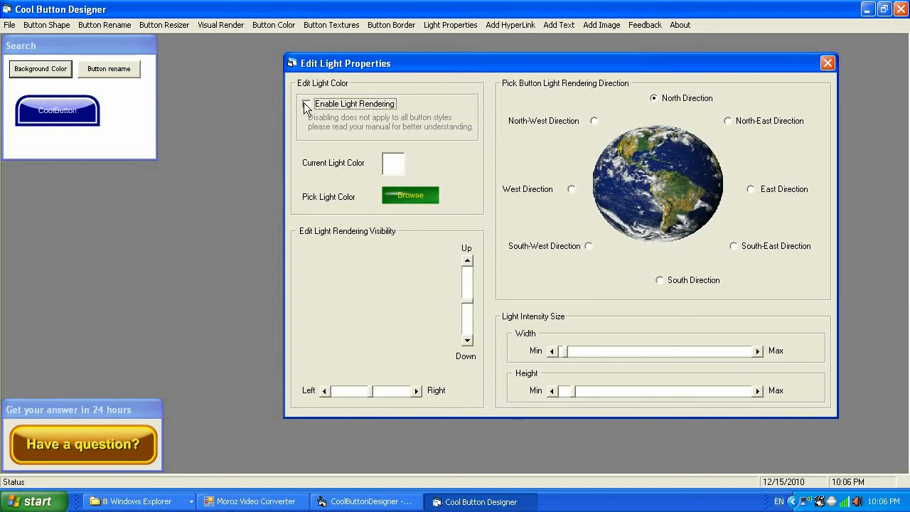
left_click(828, 63)
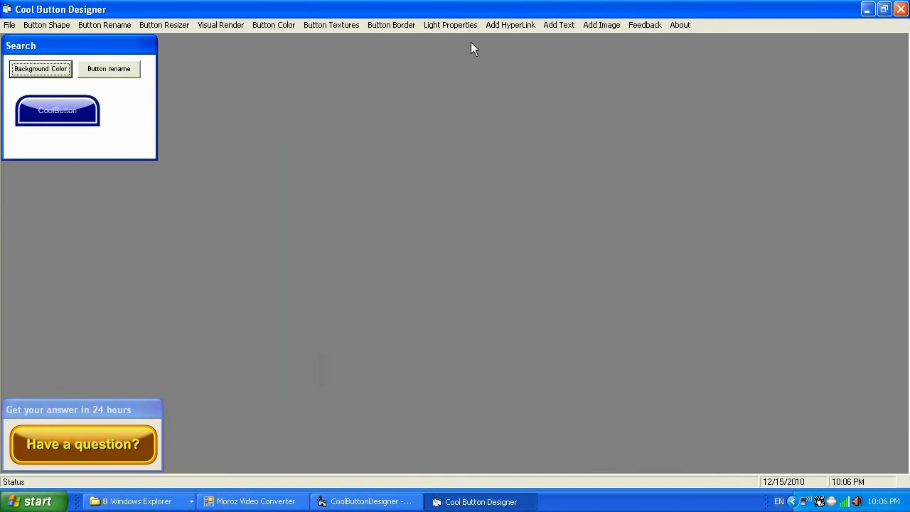
Open Add Hyperlink and activate the preview button to open its link in the browser.
left_click(505, 24)
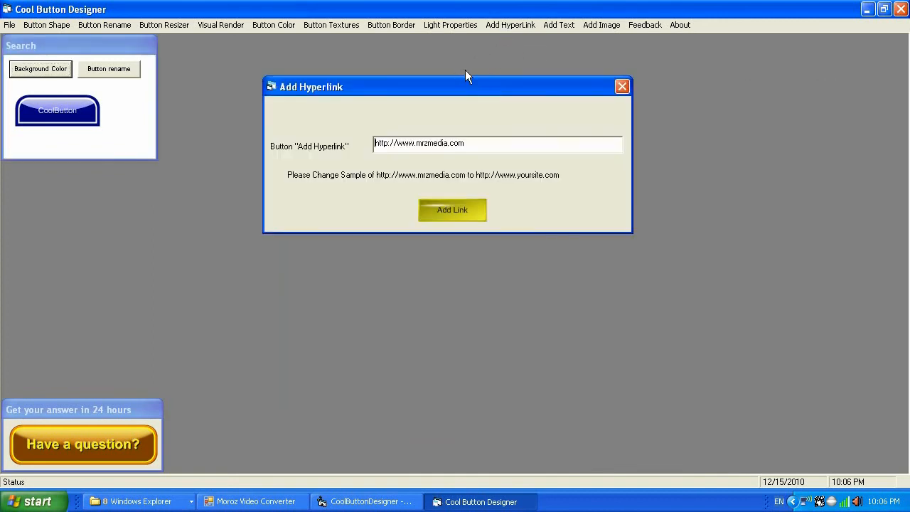
left_click_drag(456, 91, 631, 99)
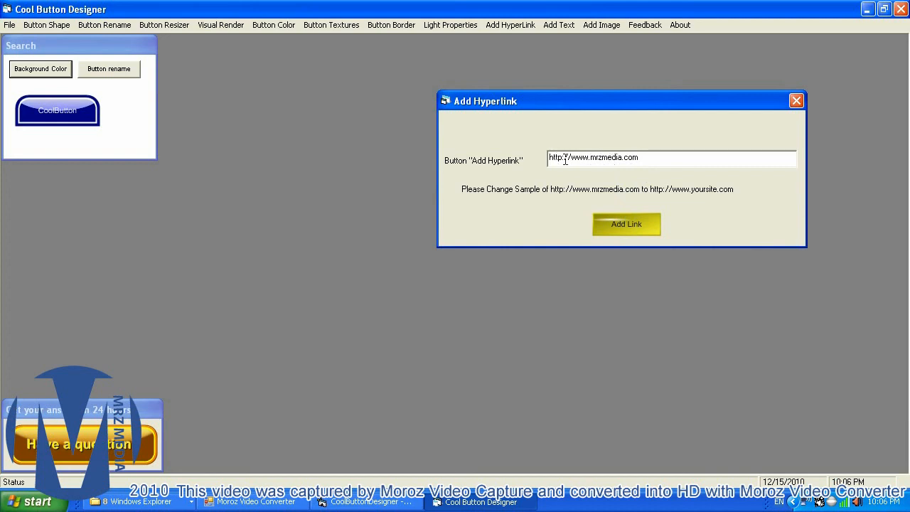
left_click(52, 107)
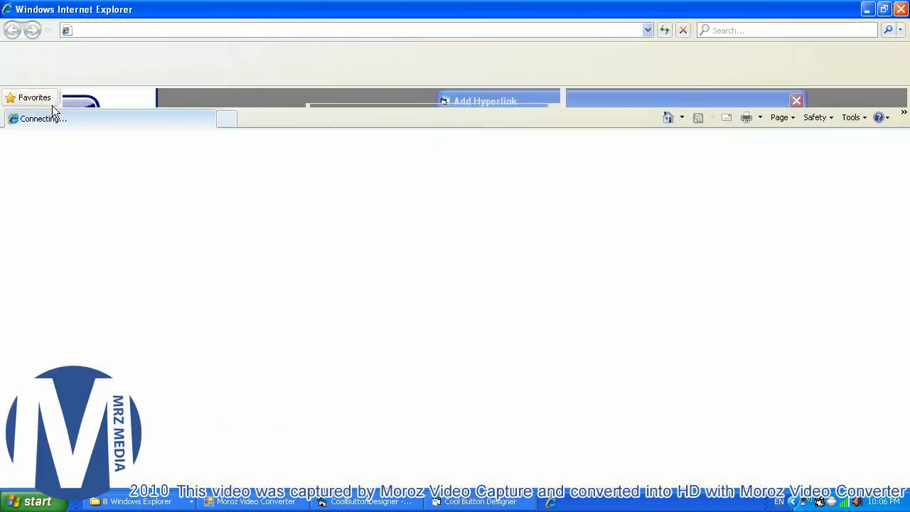
Scroll through the opened MRZ MEDIA web page.
scroll(469, 228, "down", 2)
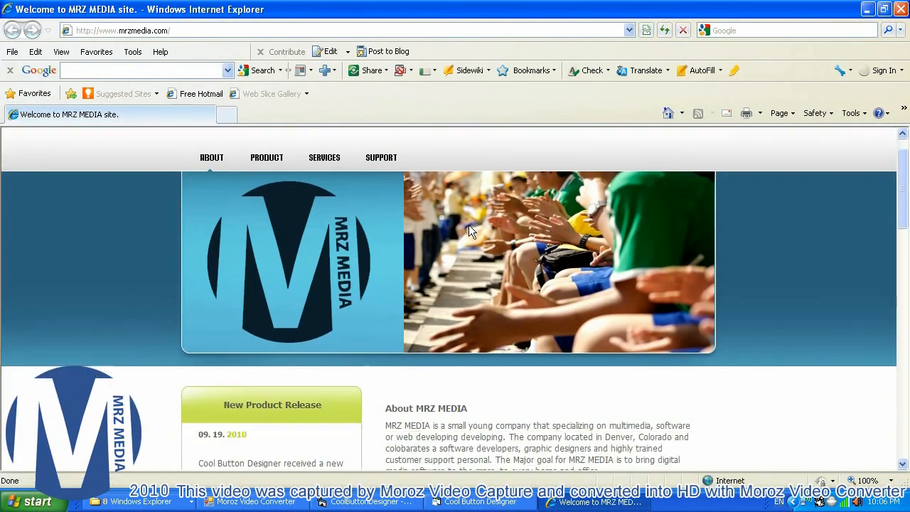
scroll(469, 224, "up", 2)
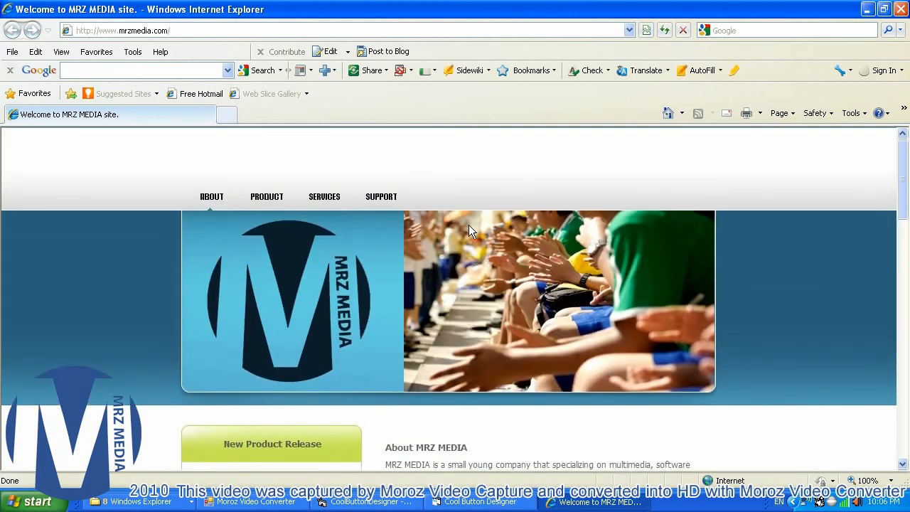
scroll(478, 224, "down", 10)
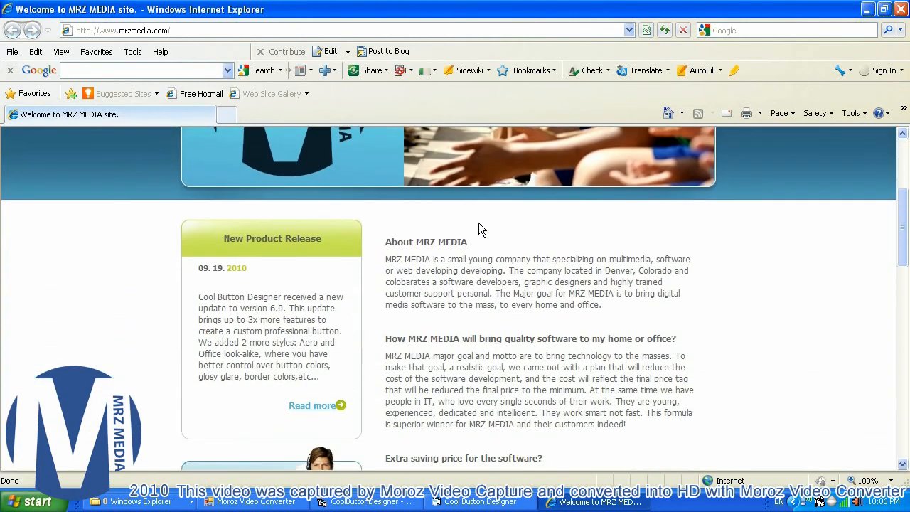
scroll(479, 223, "down", 8)
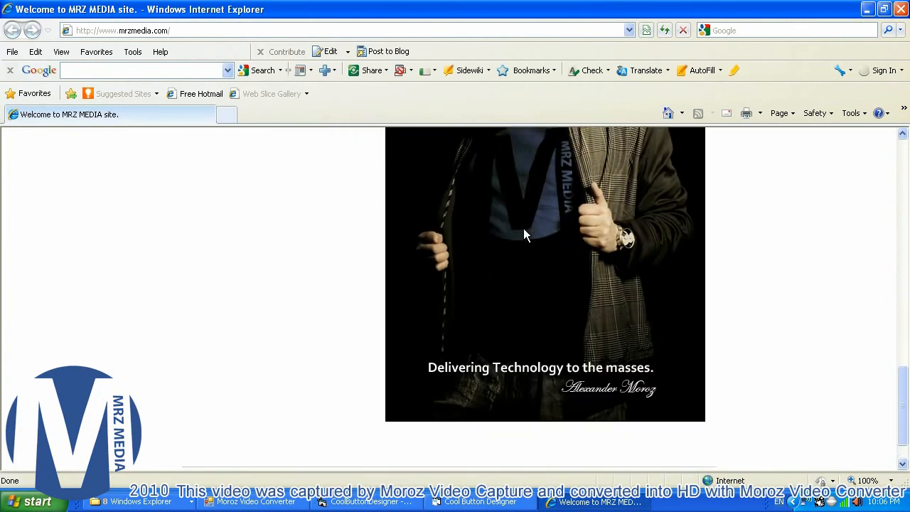
Go to the site's Product page and open the detailed information page for Cool Button Designer.
scroll(524, 228, "up", 5)
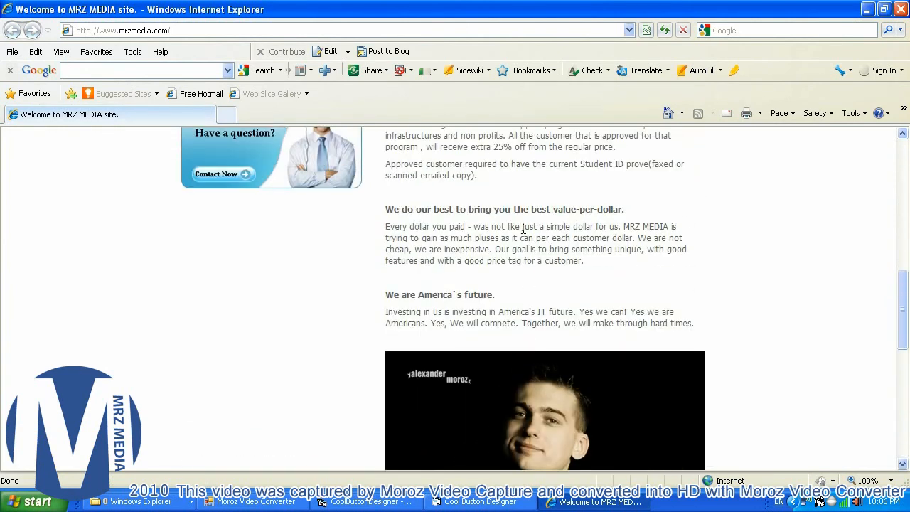
scroll(523, 228, "up", 8)
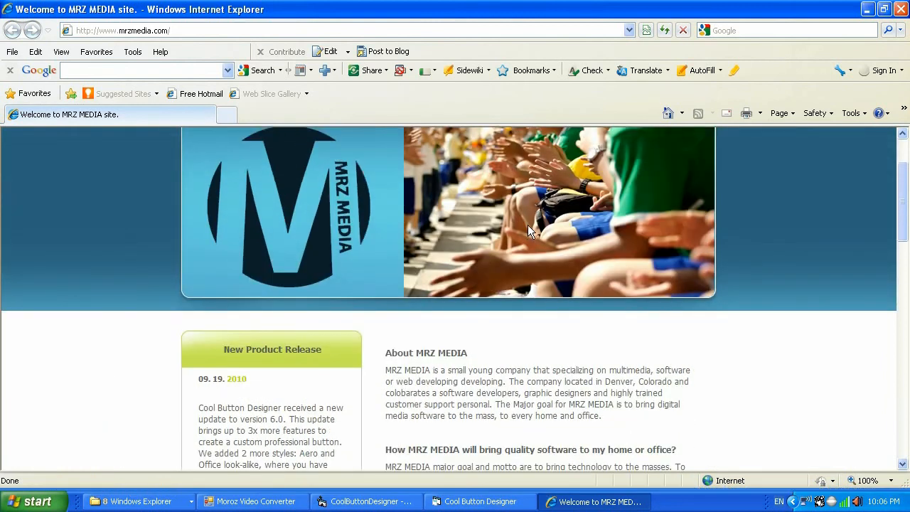
scroll(536, 229, "up", 2)
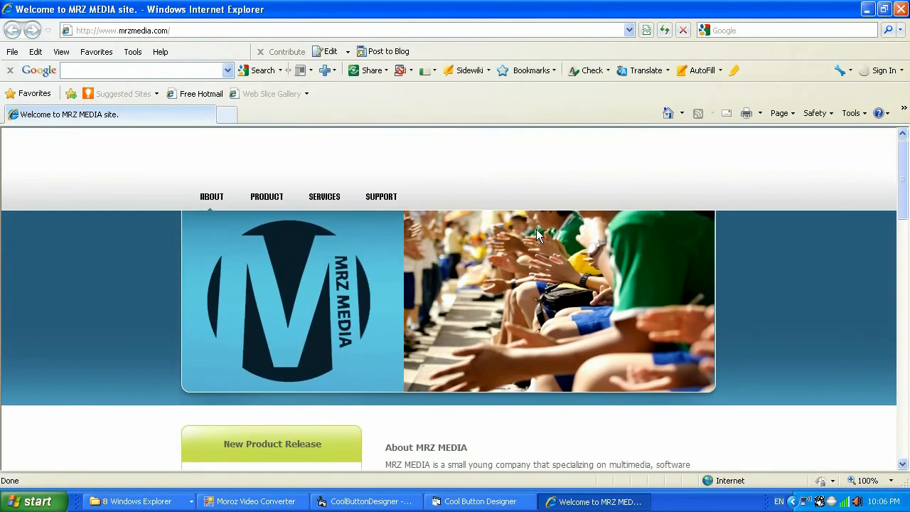
left_click(274, 201)
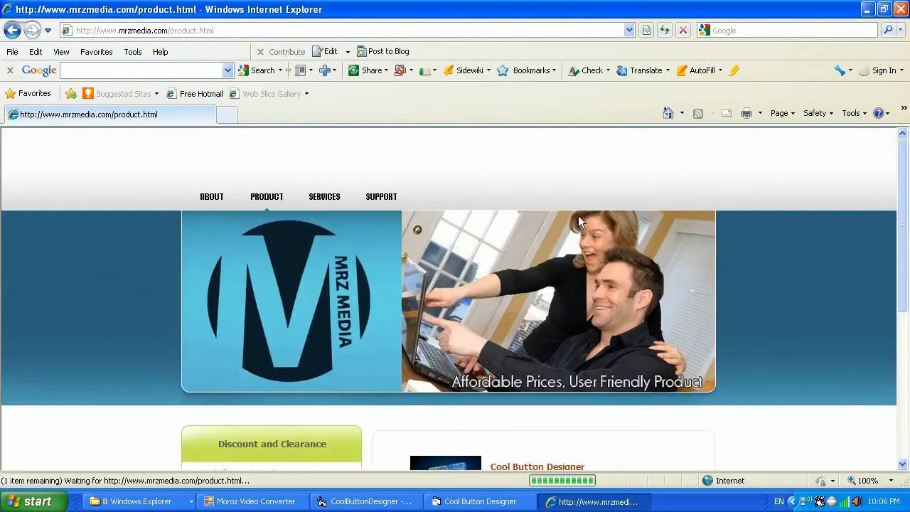
scroll(758, 276, "down", 3)
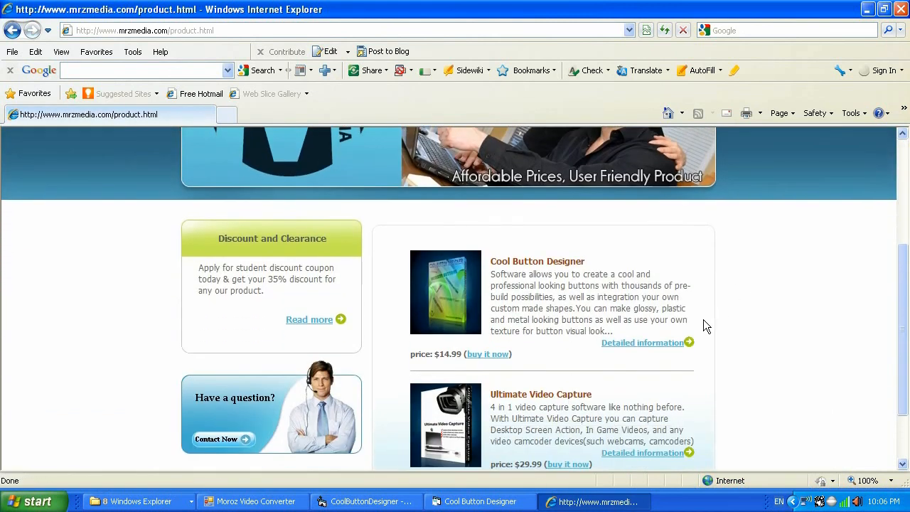
left_click(667, 342)
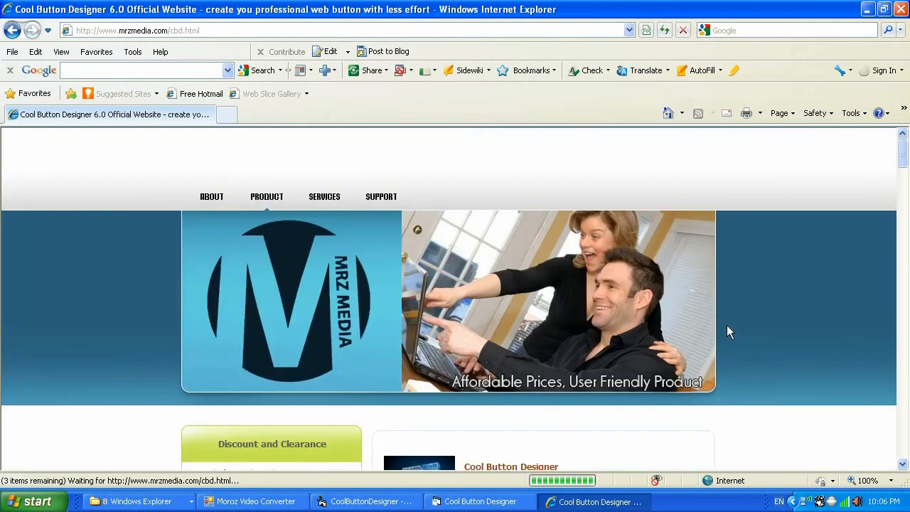
Scroll through the Cool Button Designer product page, including its videos, features and awards section.
scroll(727, 326, "down", 2)
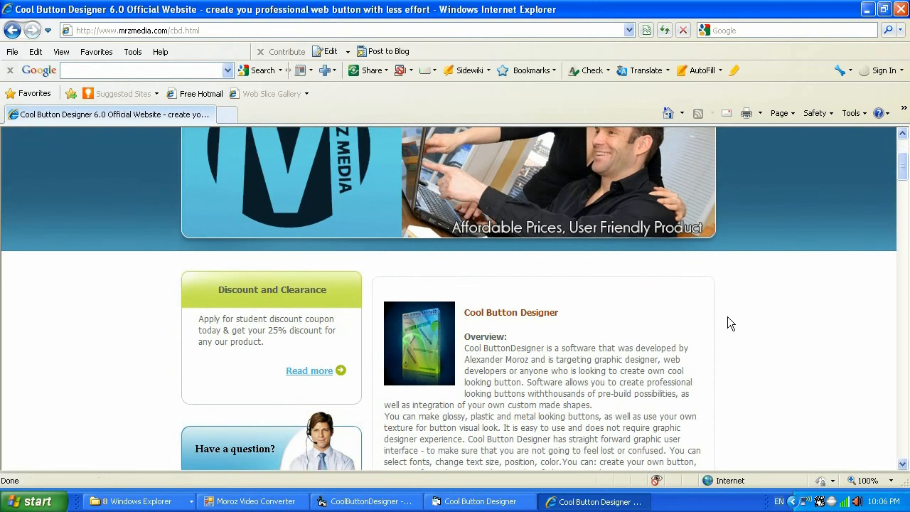
scroll(729, 323, "down", 6)
scroll(845, 322, "down", 6)
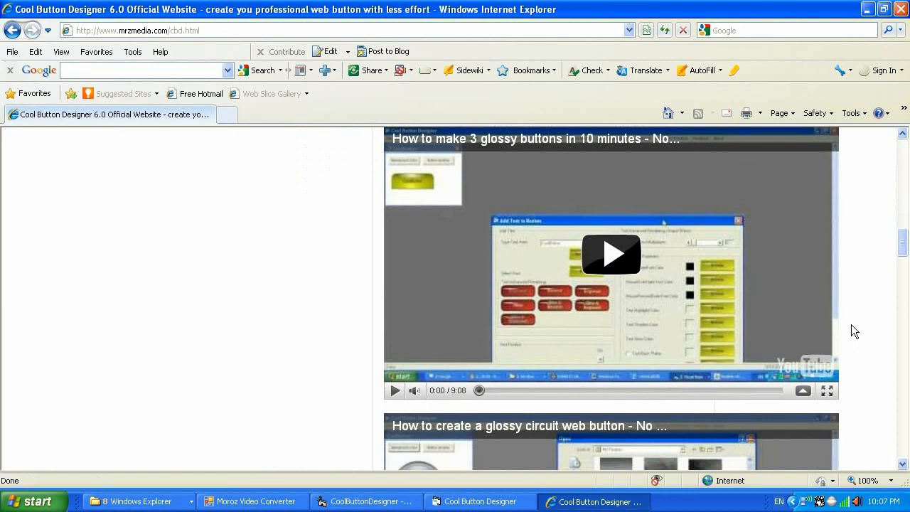
scroll(852, 322, "down", 4)
scroll(853, 322, "down", 5)
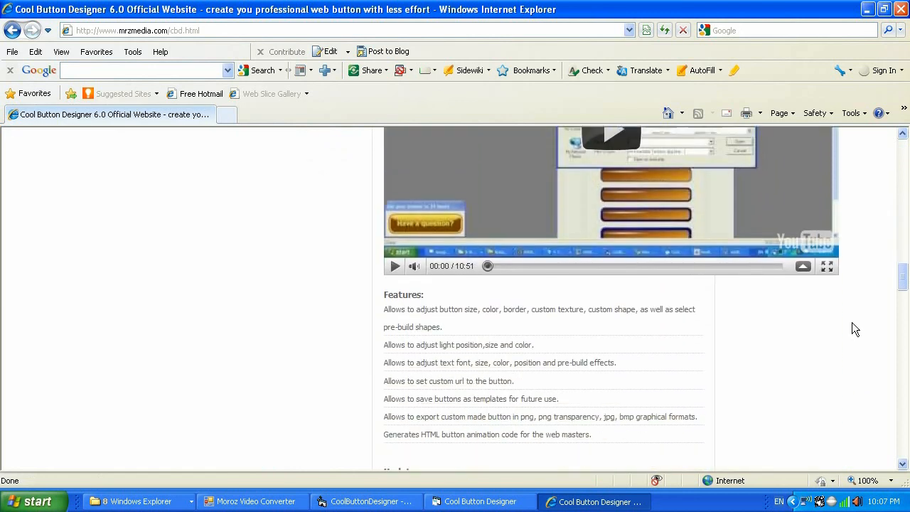
scroll(853, 322, "down", 4)
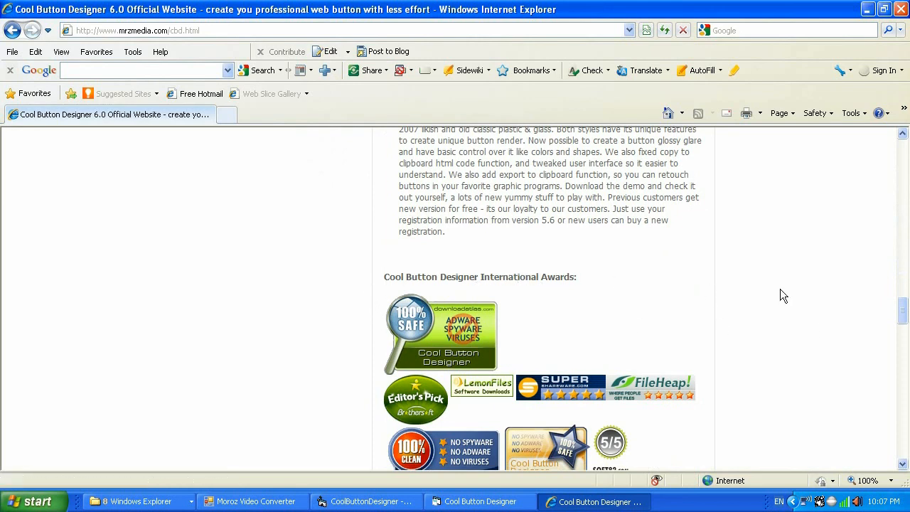
scroll(782, 290, "down", 4)
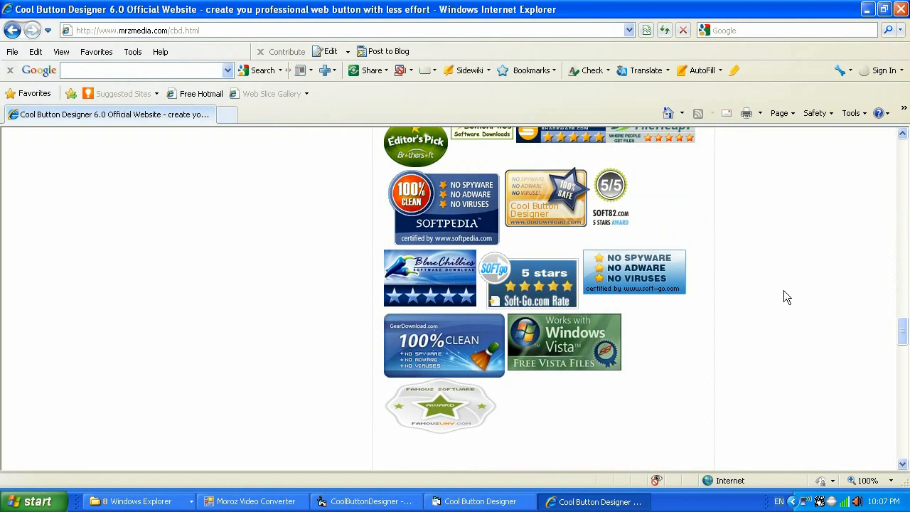
scroll(785, 291, "up", 1)
scroll(785, 292, "down", 1)
scroll(785, 292, "up", 2)
scroll(784, 291, "up", 1)
scroll(784, 291, "down", 1)
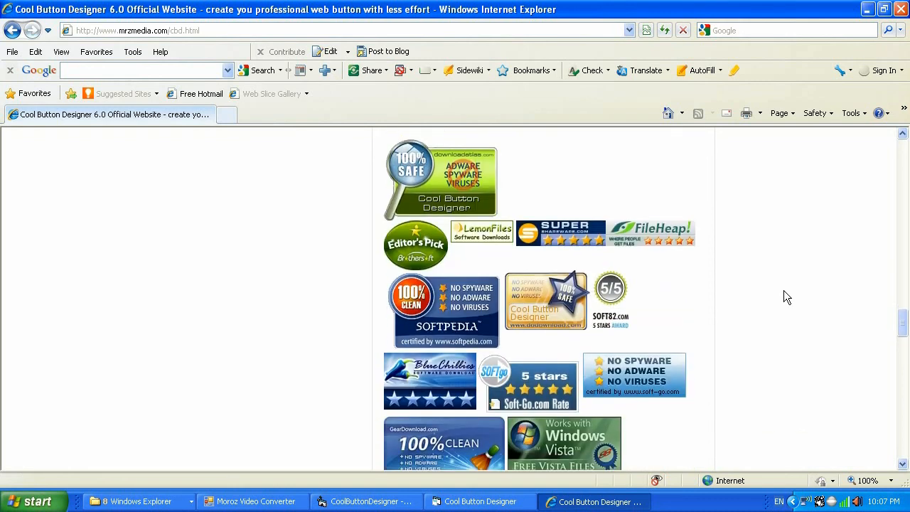
scroll(784, 291, "down", 1)
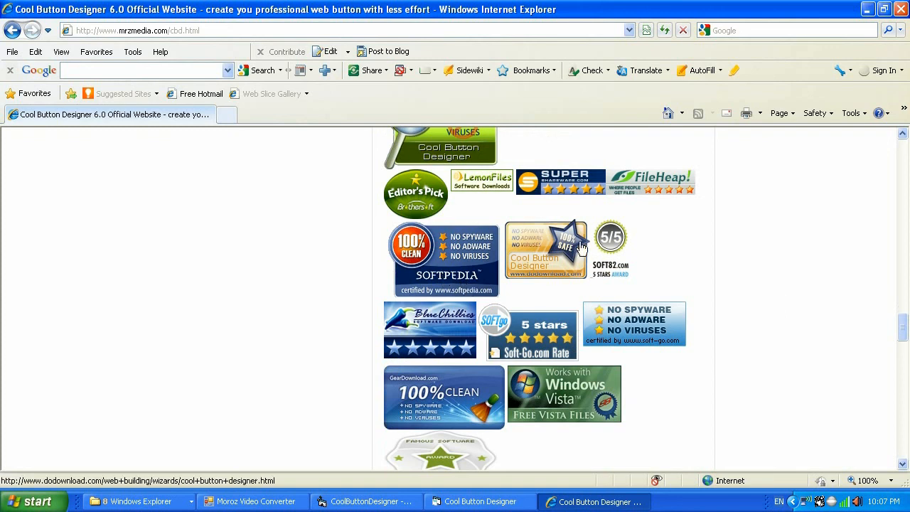
Open the Softpedia award certificate in a new window, maximize and scroll it, then close it.
left_click(450, 259)
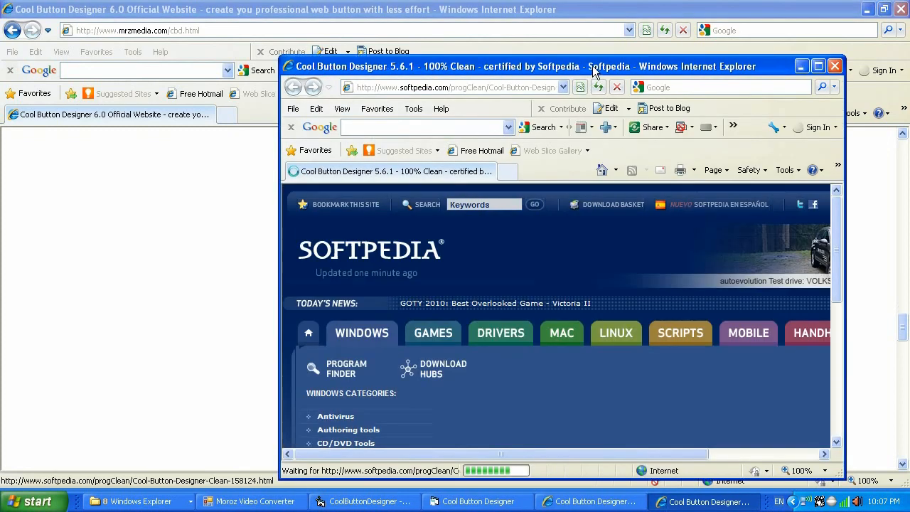
double_click(595, 67)
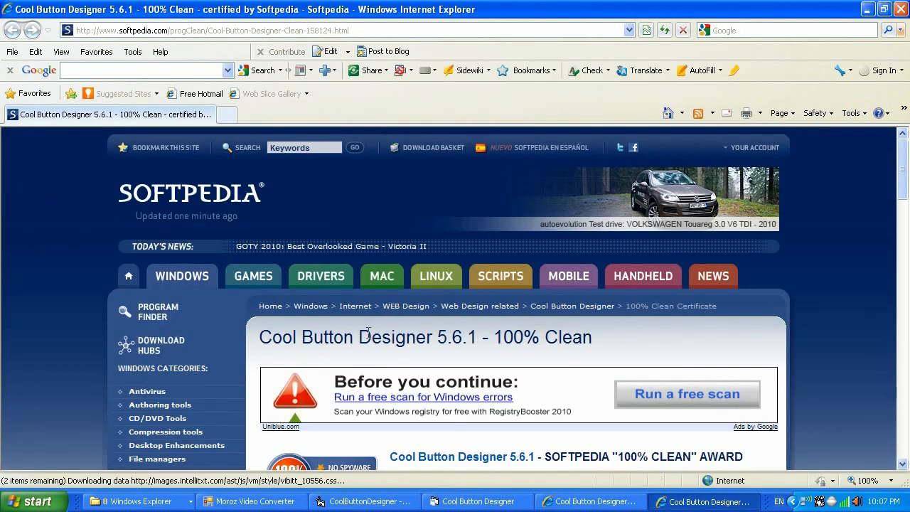
left_click_drag(905, 171, 905, 206)
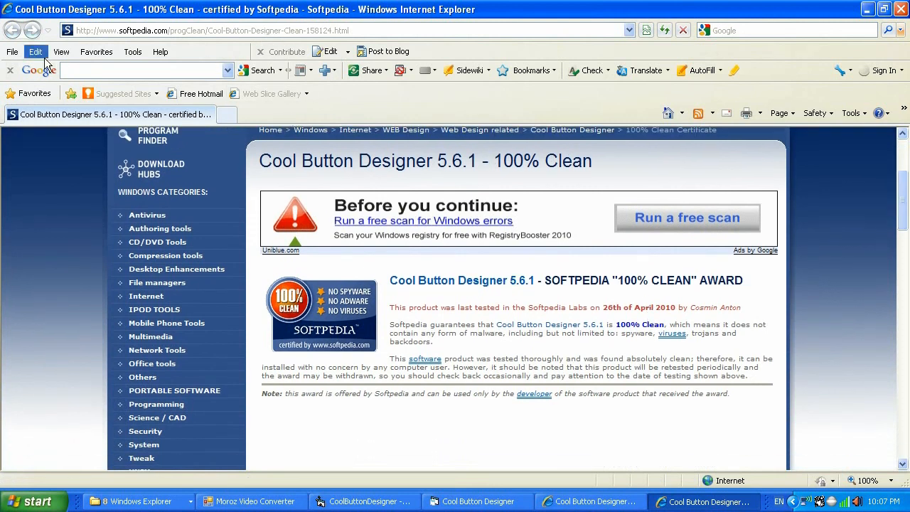
left_click(901, 9)
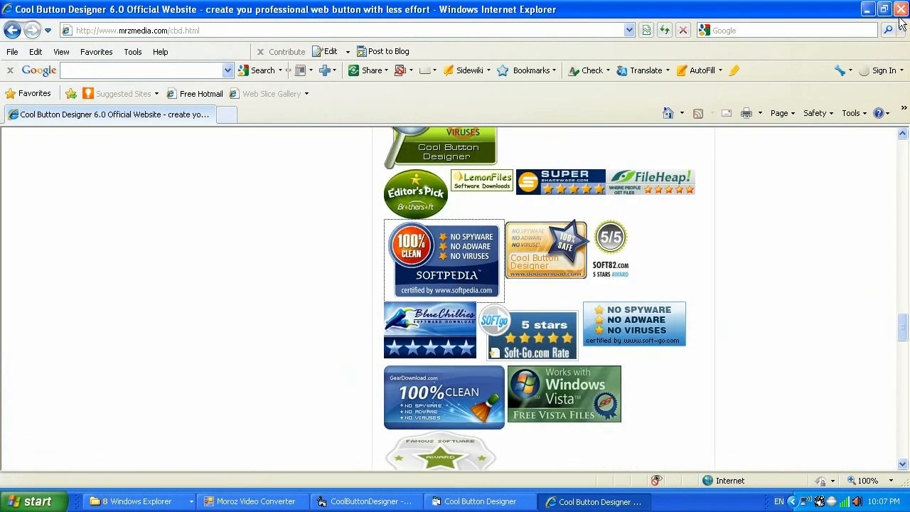
Scroll through the product page's demonstration examples and system requirements.
scroll(823, 278, "down", 5)
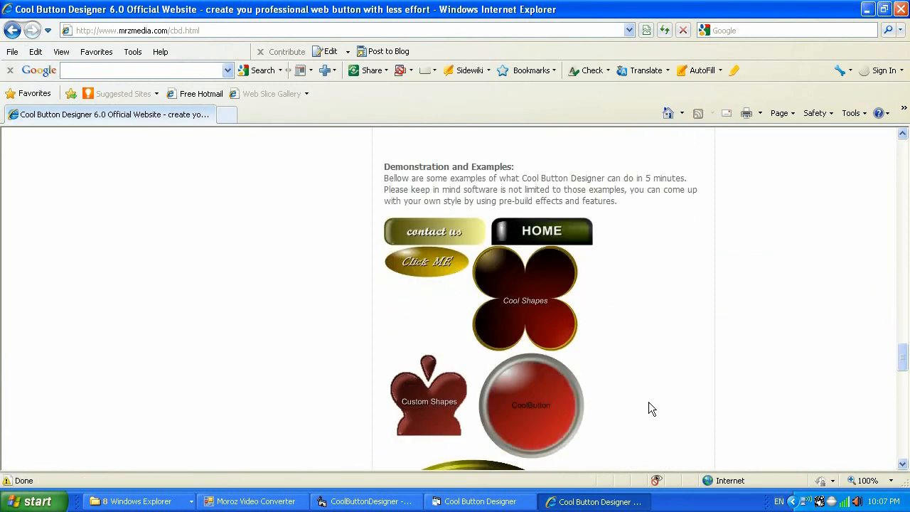
scroll(688, 368, "down", 10)
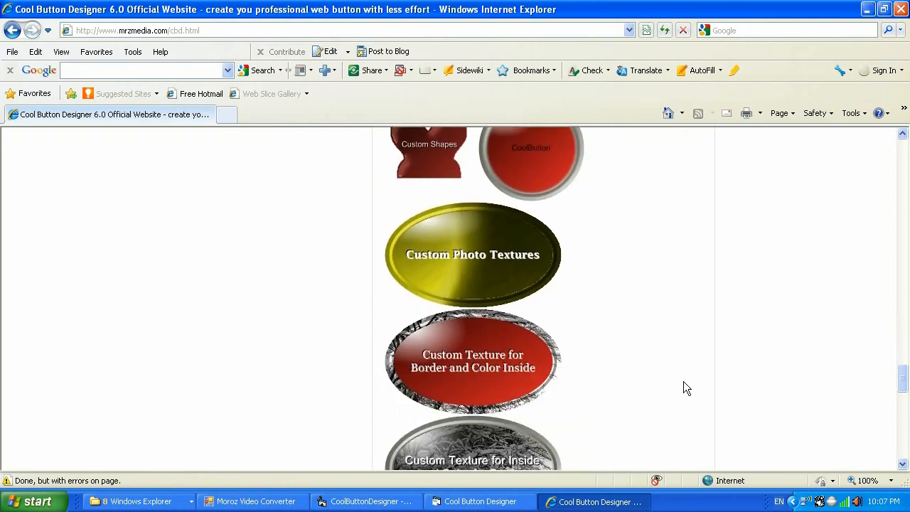
scroll(684, 378, "up", 1)
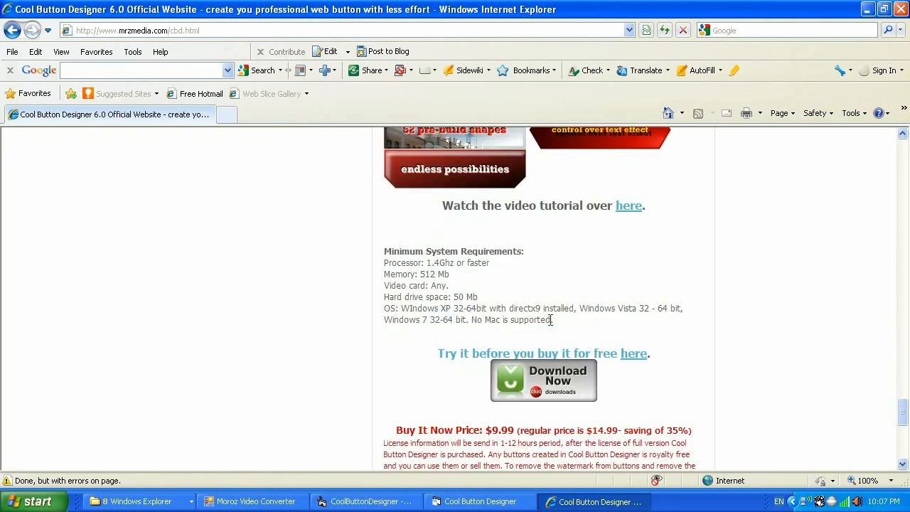